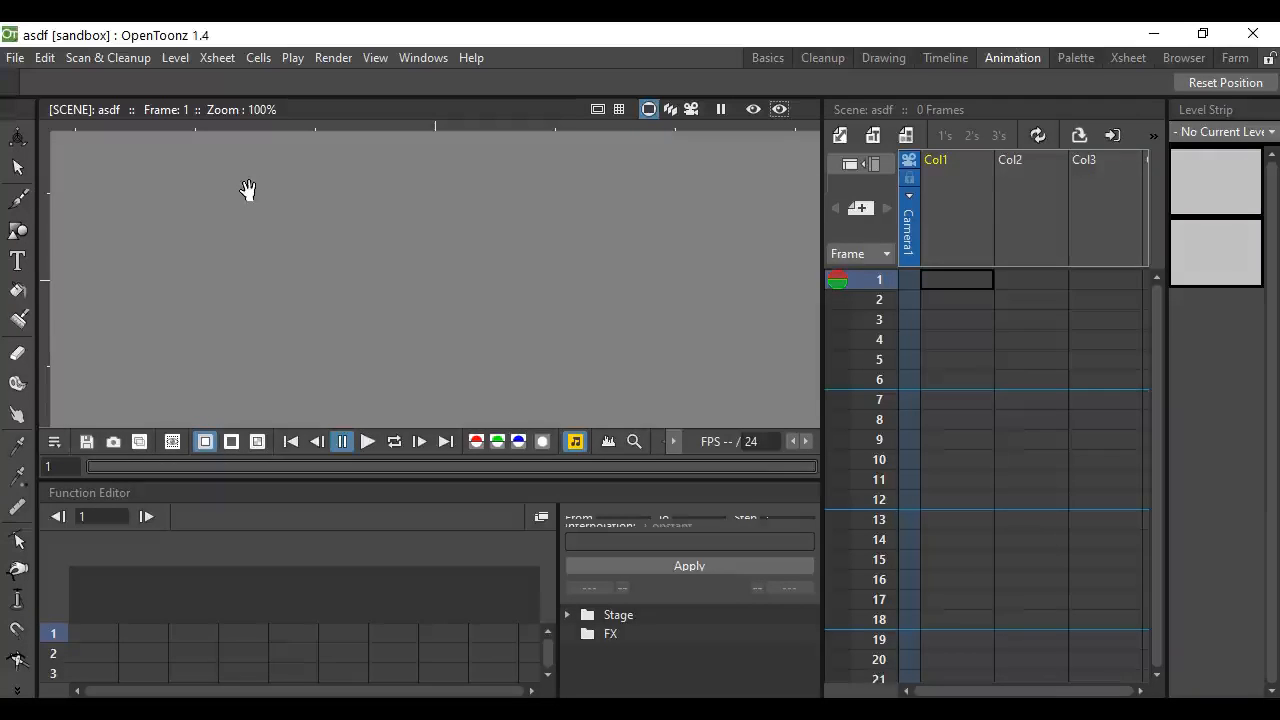
Create a new one-frame Toonz Vector Level named A, saved in +drawings.
left_click(172, 58)
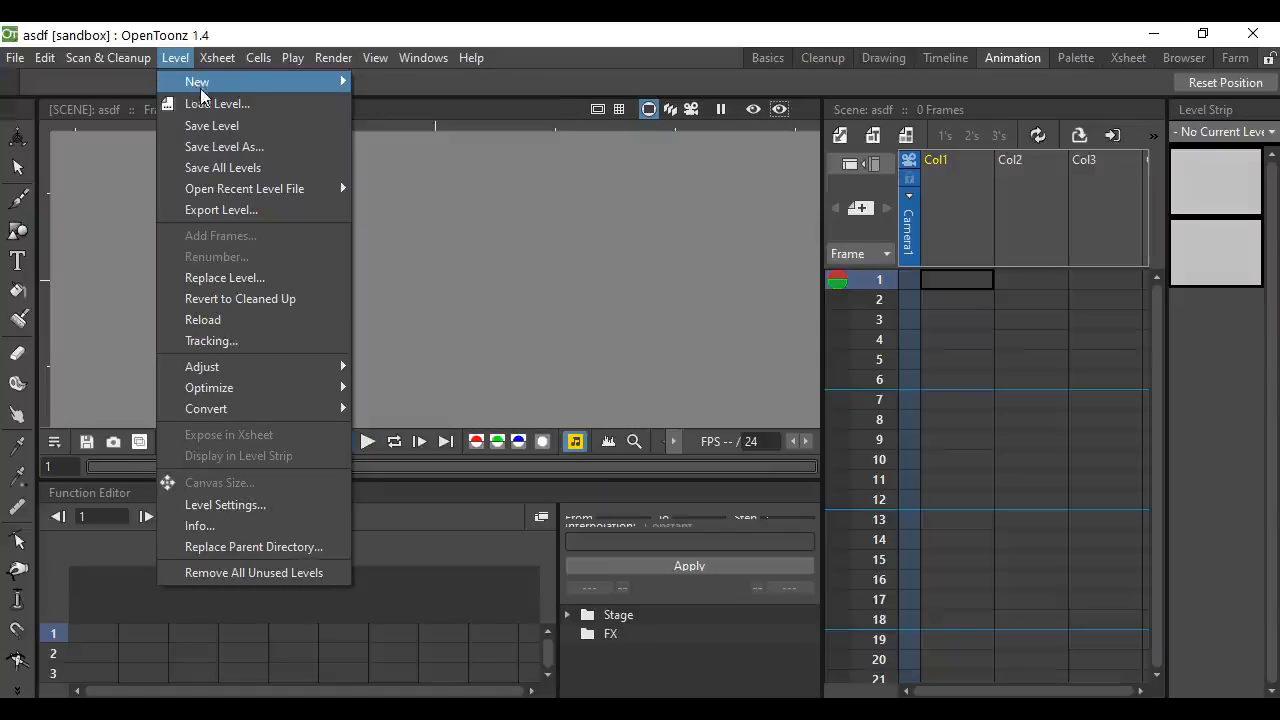
left_click(338, 57)
left_click(170, 58)
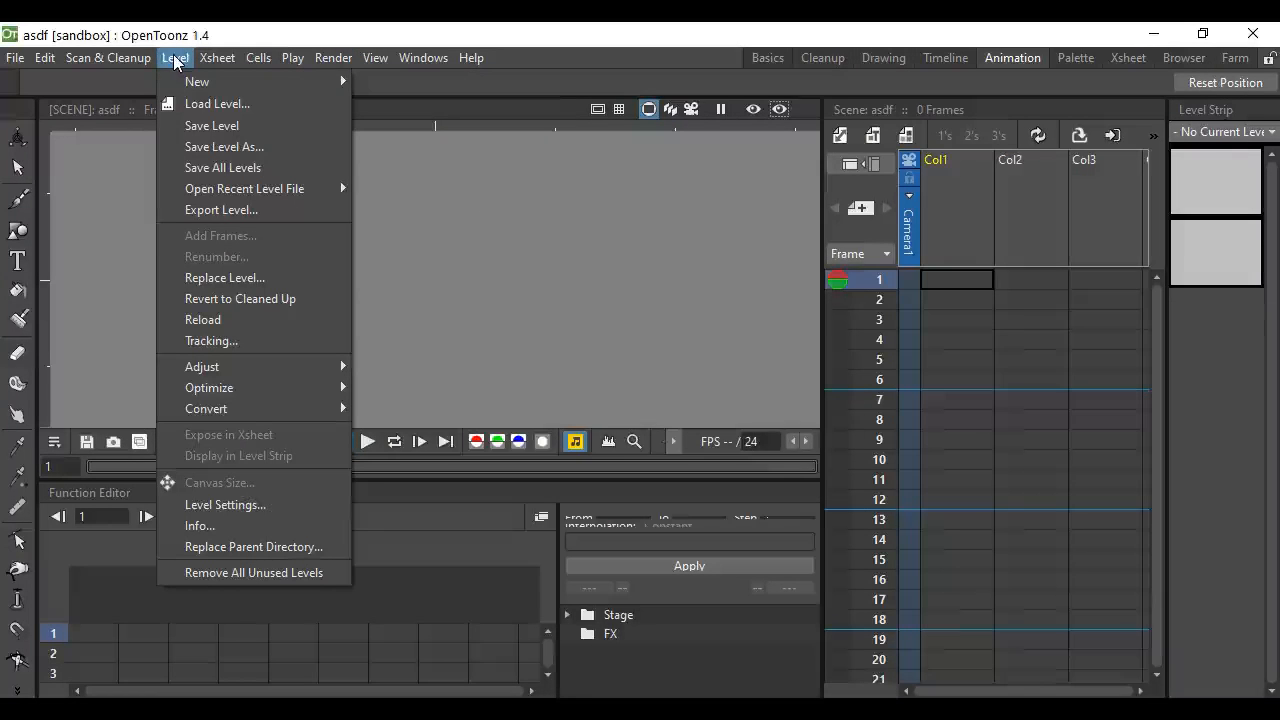
mouse_move(257, 86)
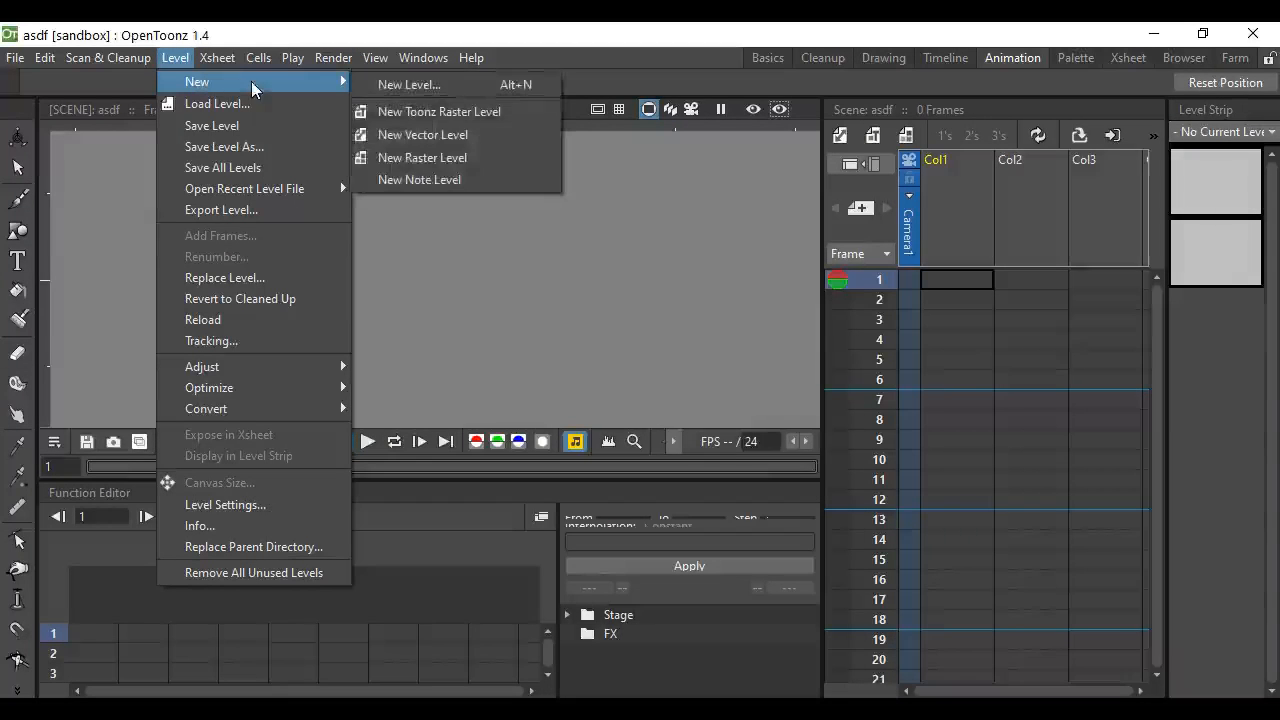
left_click(418, 134)
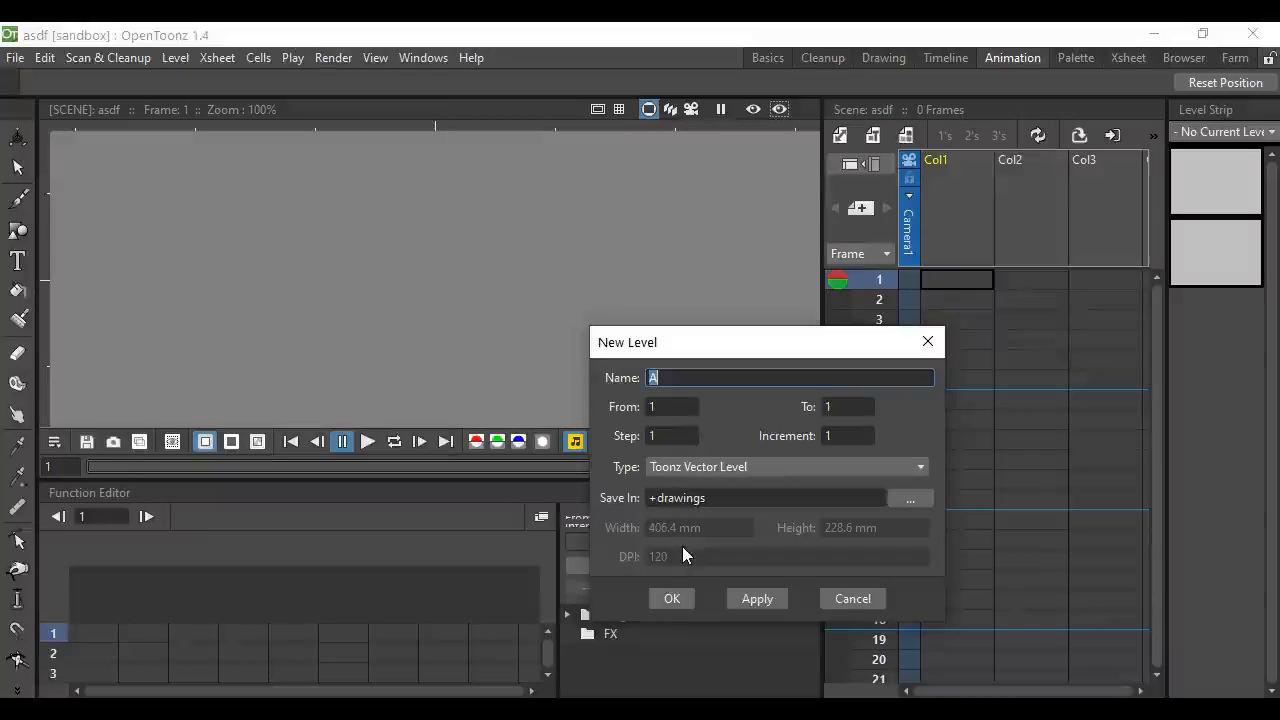
left_click(672, 599)
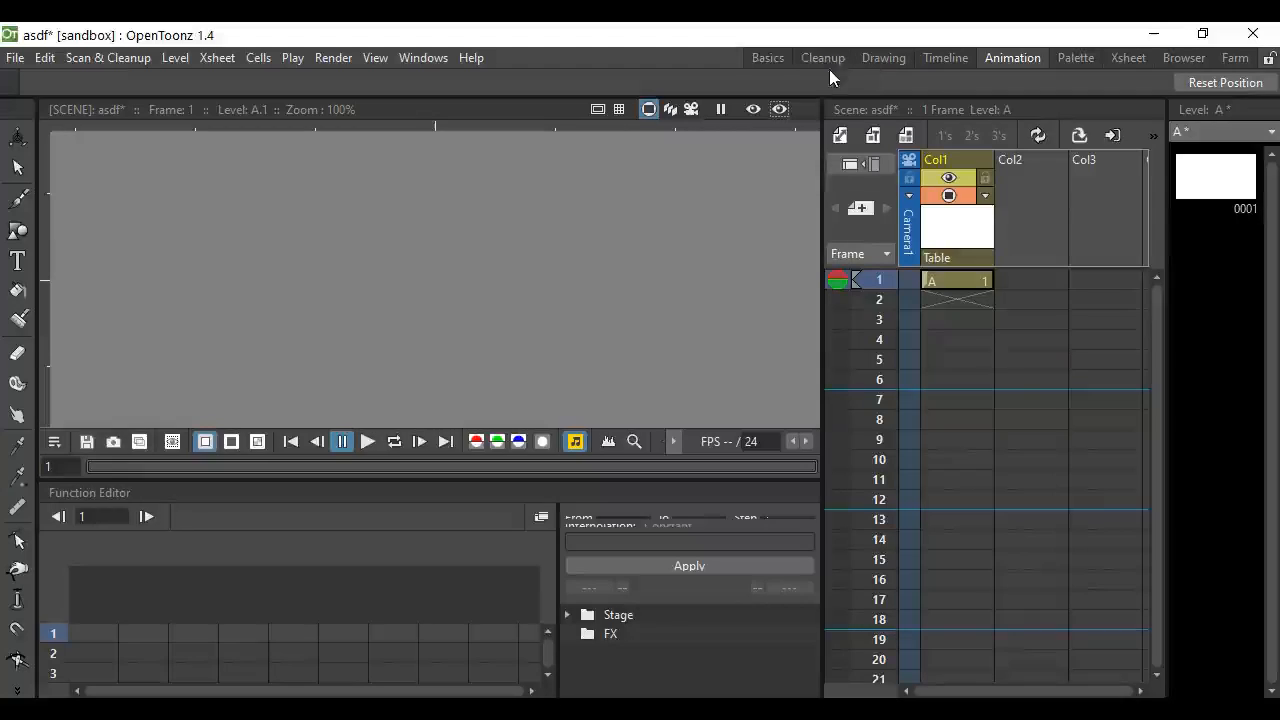
Switch to the Basics workspace and brush a small closed oval near the canvas's upper-left corner on frame 1.
left_click(765, 58)
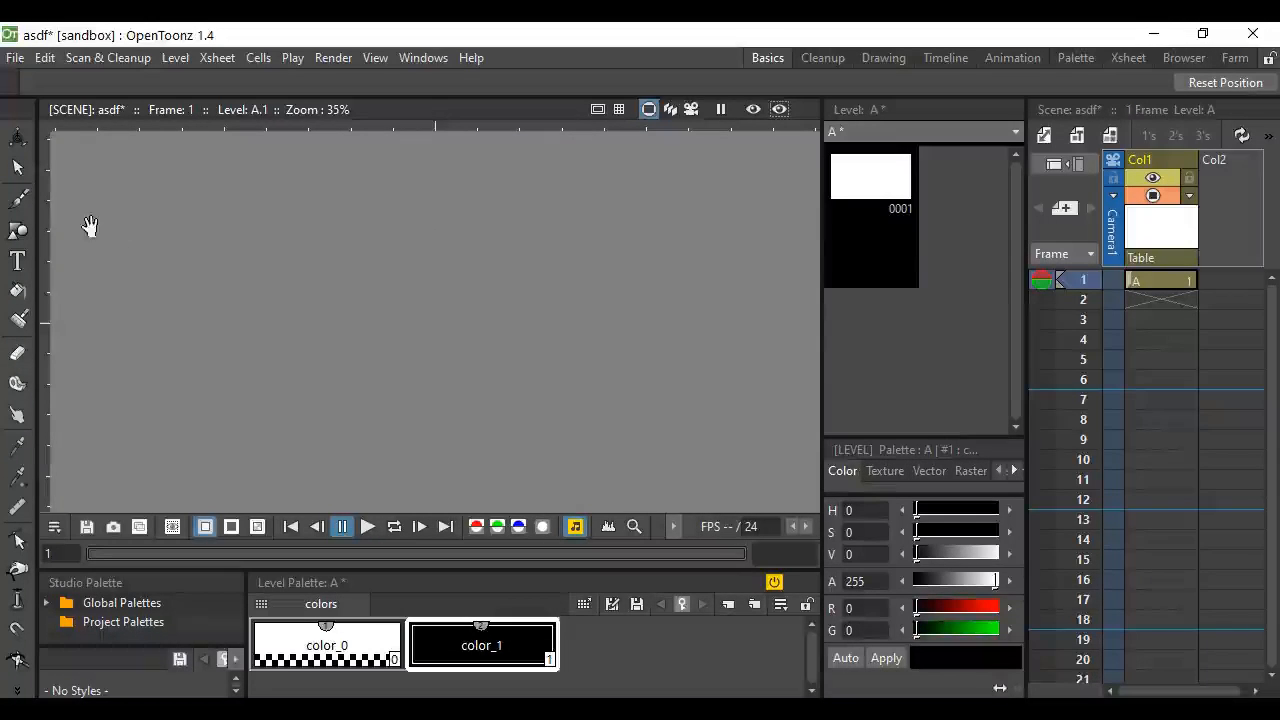
left_click(18, 170)
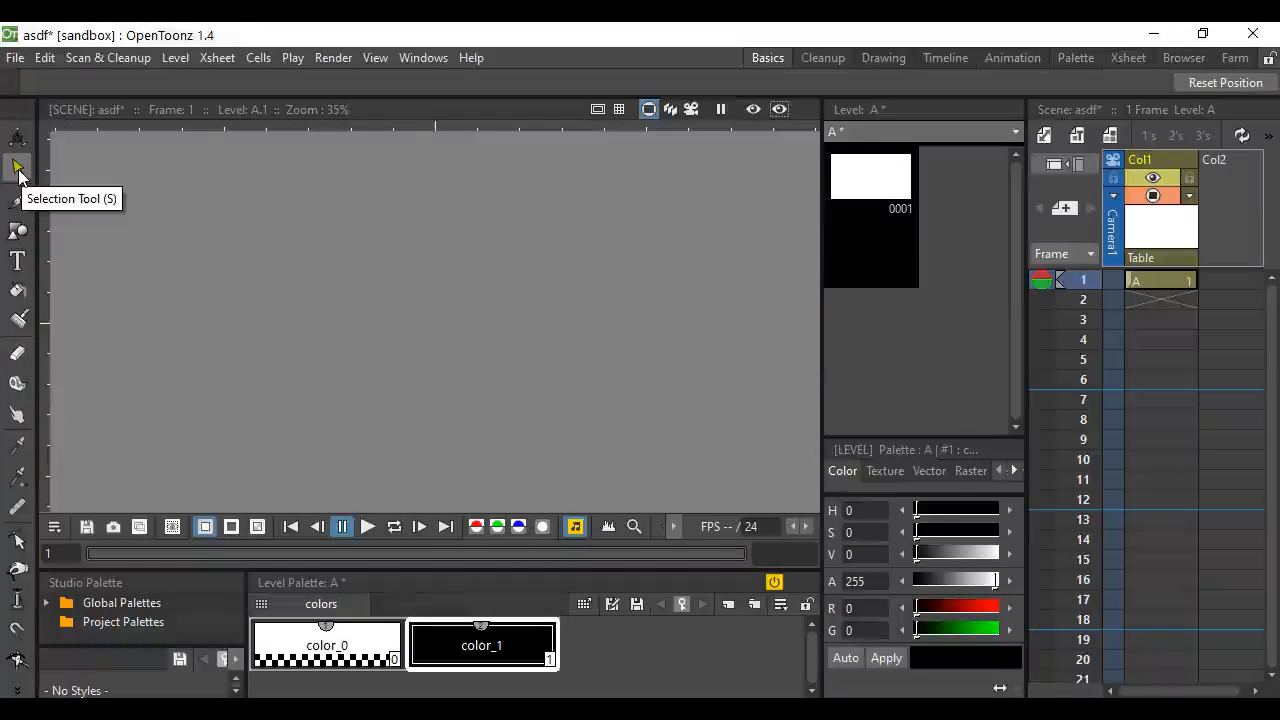
left_click(18, 198)
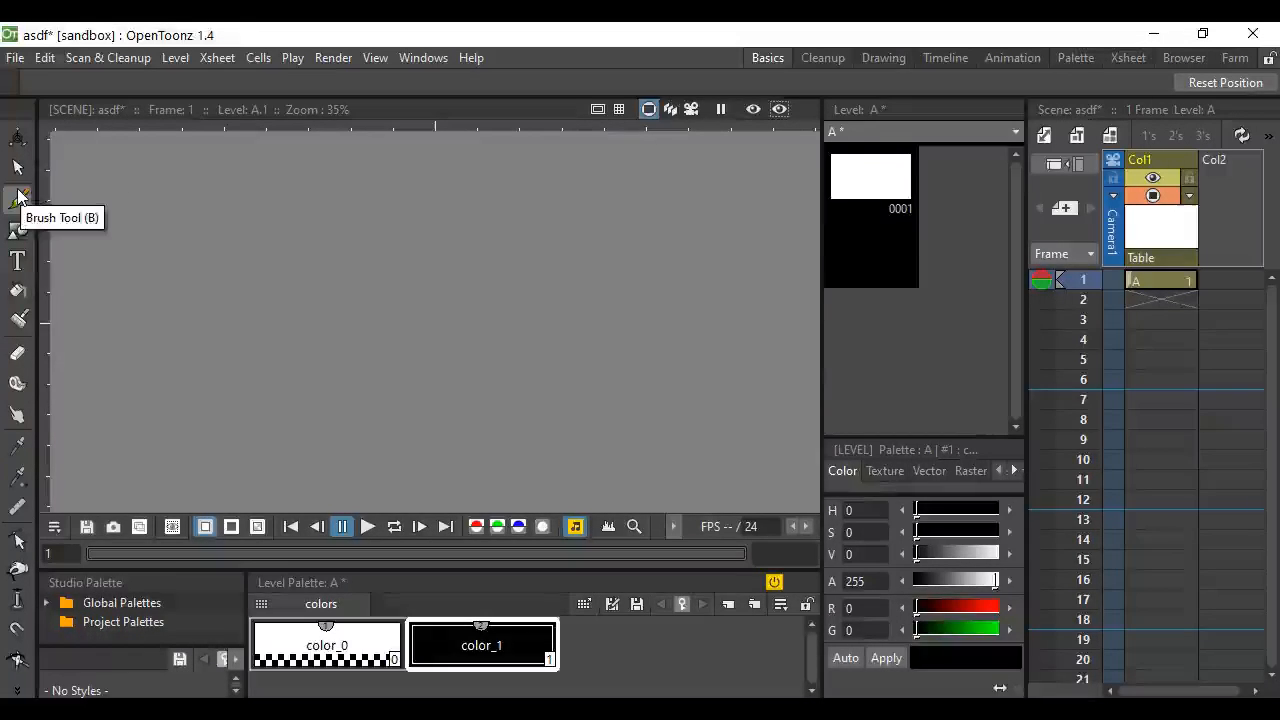
left_click(18, 231)
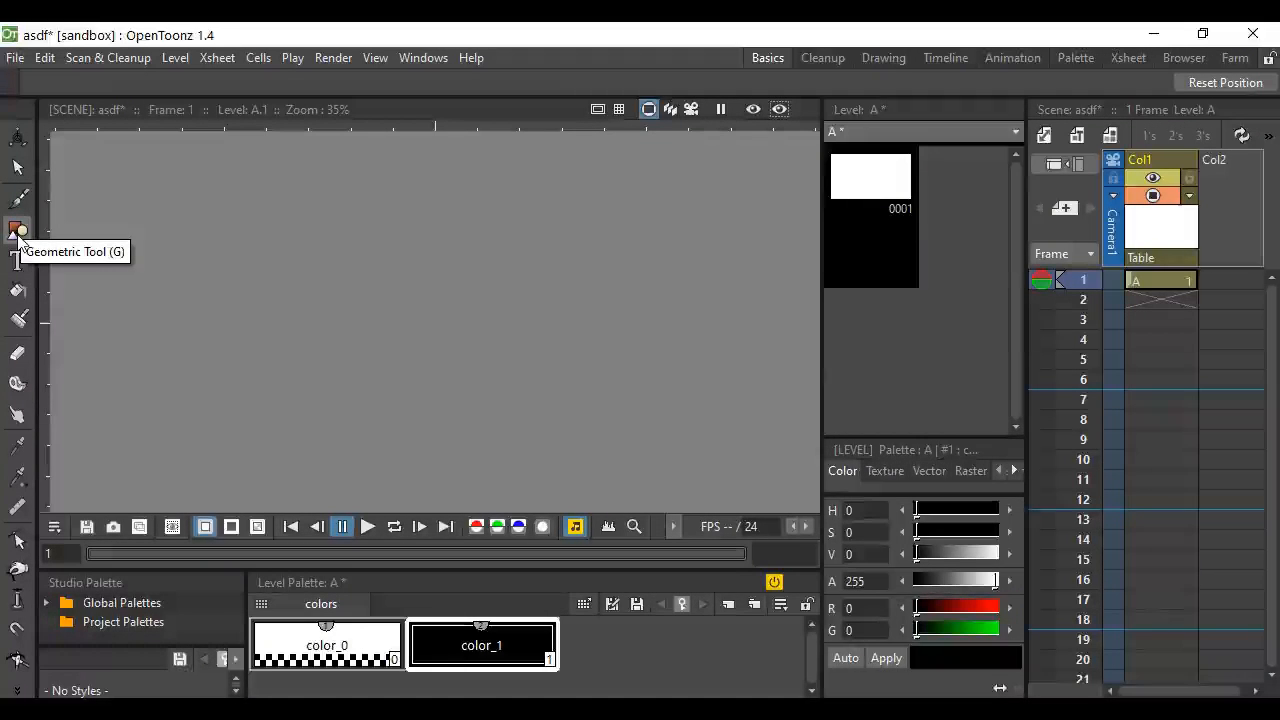
key("space")
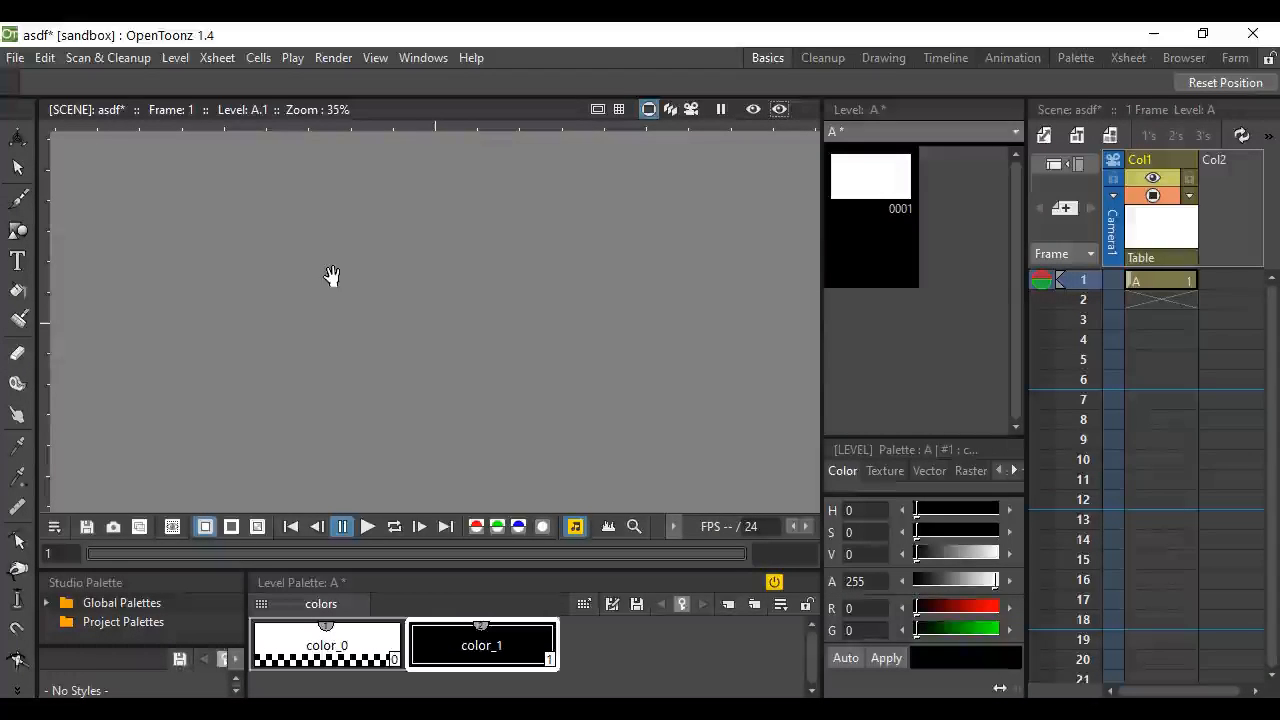
left_click(19, 202)
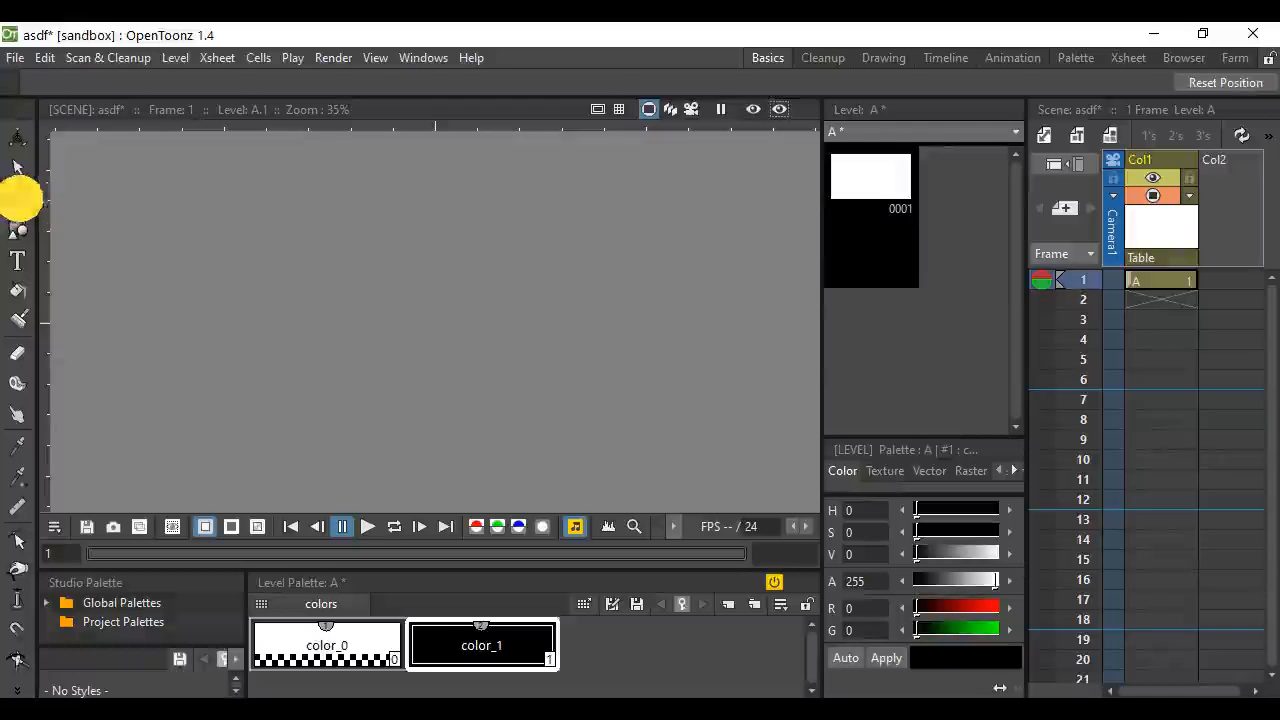
left_click(127, 203)
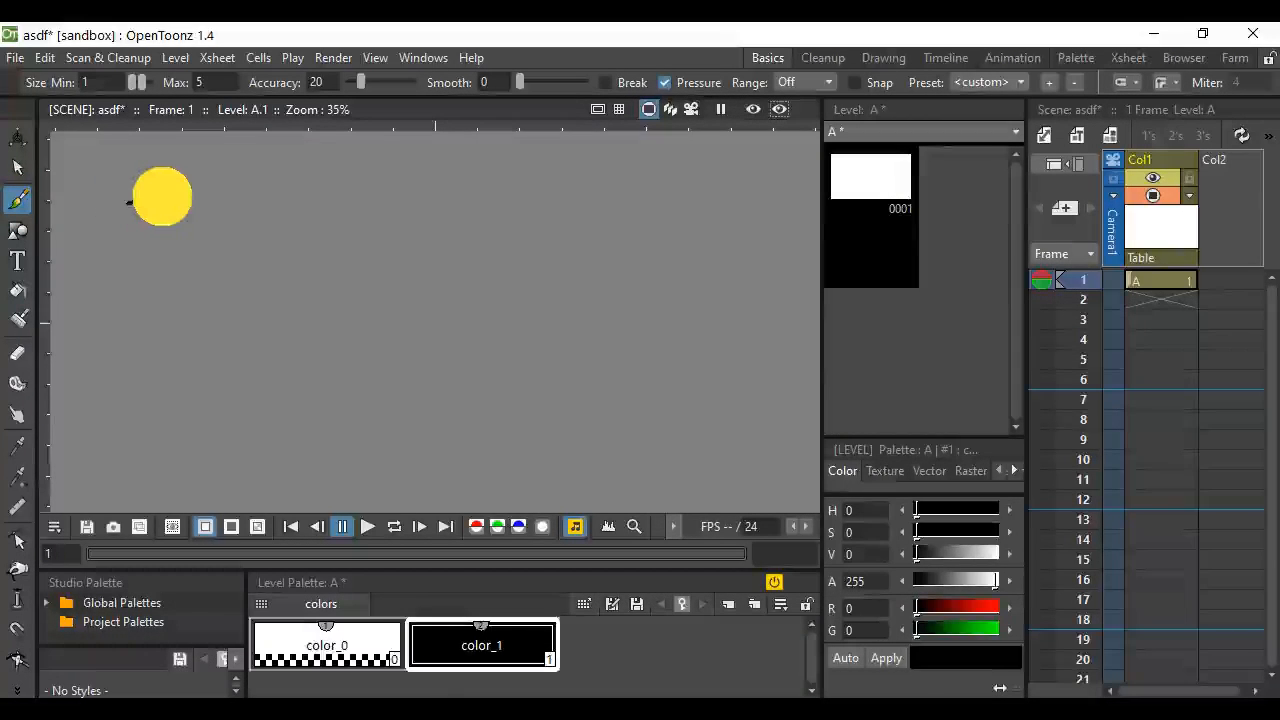
mouse_move(162, 196)
left_mouse_down()
mouse_move(189, 232)
mouse_move(161, 247)
mouse_move(103, 236)
mouse_move(129, 203)
left_mouse_up()
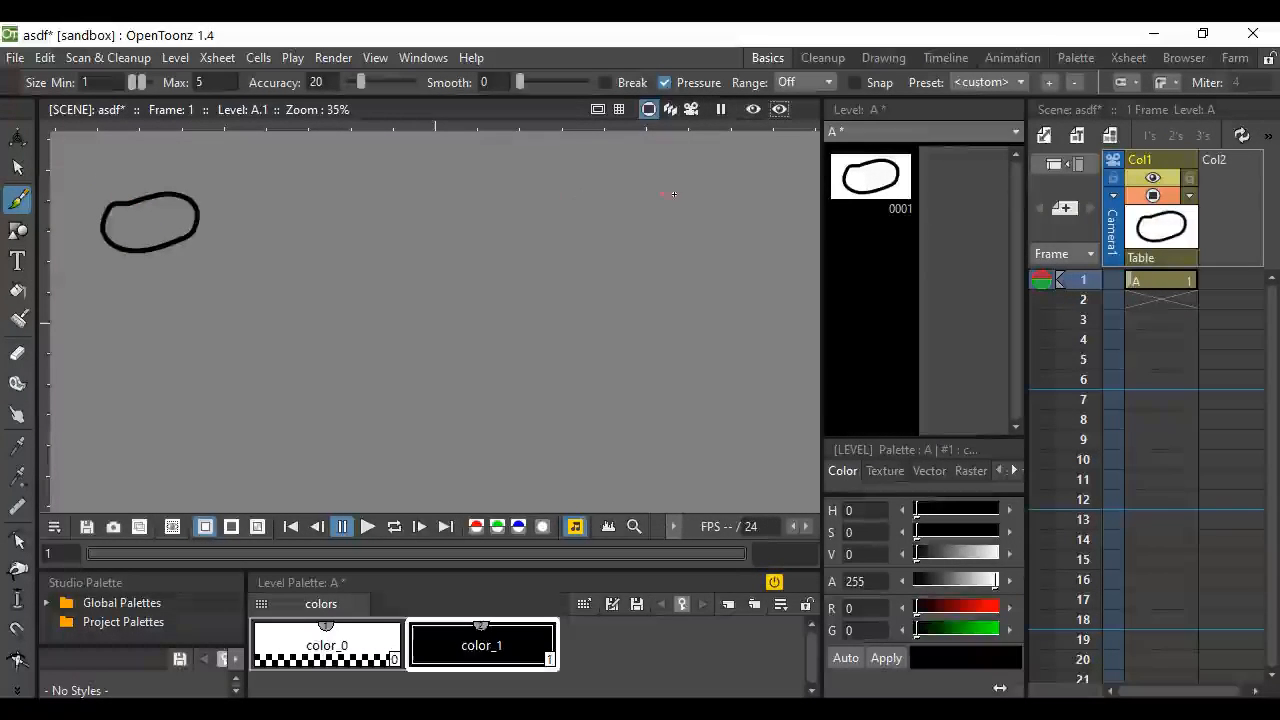
Draw one brush oval on each of frames 2 to 6, placing each farther along a diagonal toward the canvas's lower-right corner.
left_click(1134, 299)
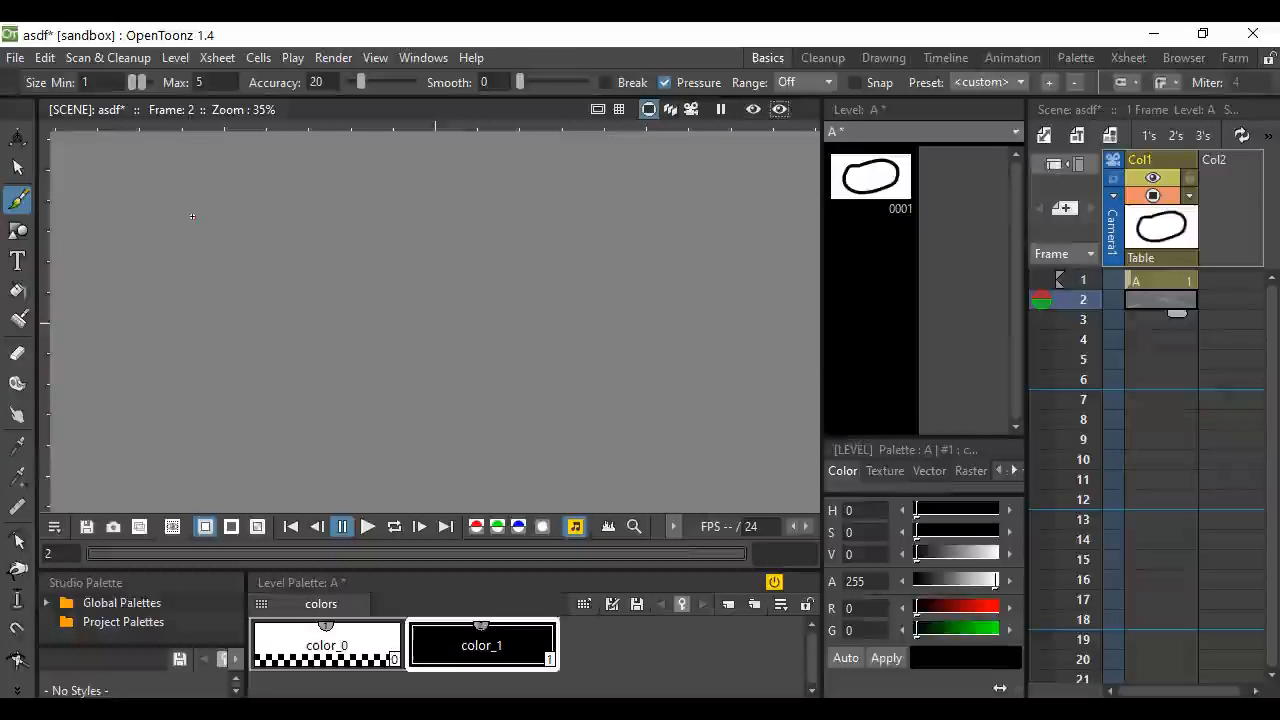
mouse_move(191, 216)
left_mouse_down()
mouse_move(223, 206)
mouse_move(254, 243)
mouse_move(191, 265)
mouse_move(171, 223)
mouse_move(200, 211)
left_mouse_up()
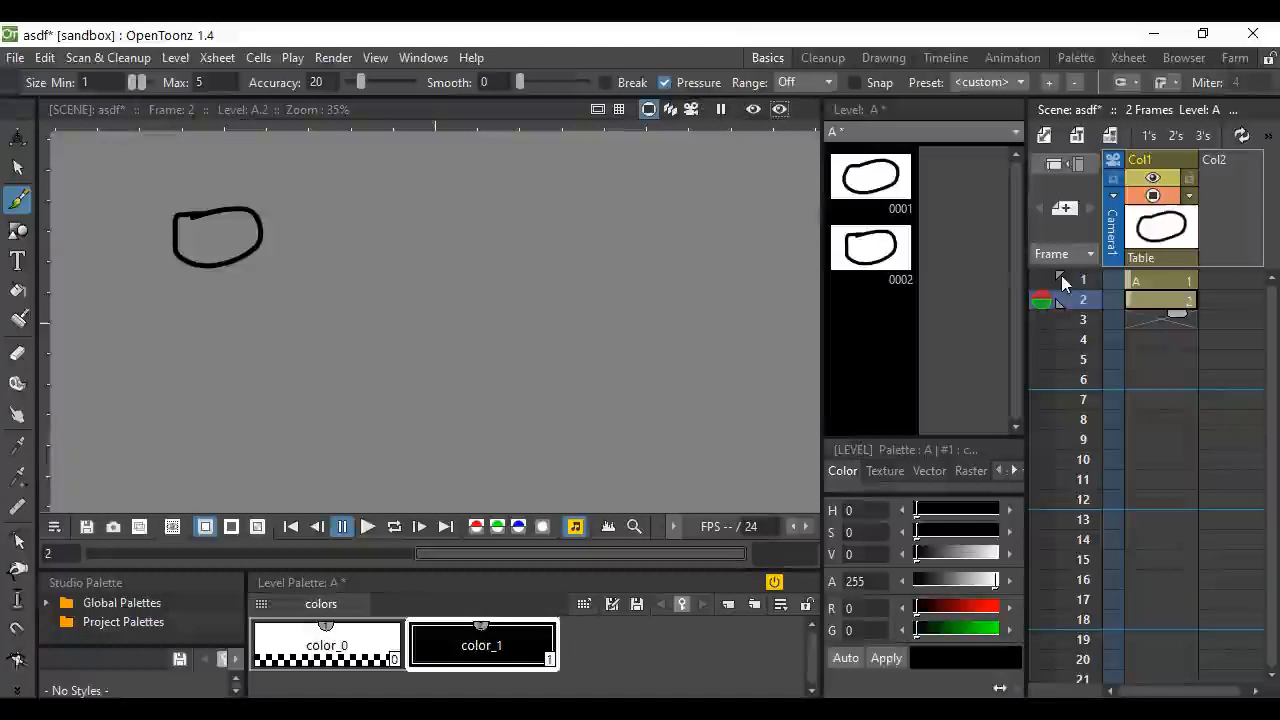
left_click(1159, 320)
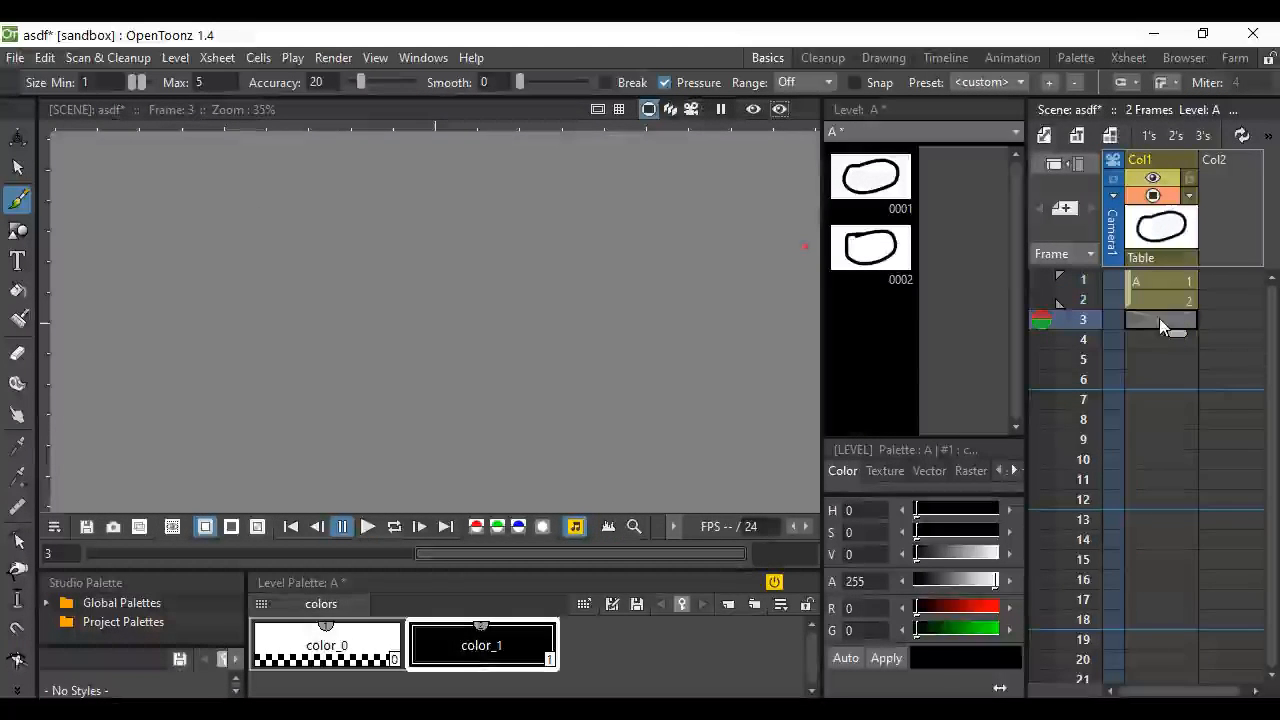
mouse_move(290, 292)
left_mouse_down()
mouse_move(338, 260)
mouse_move(371, 277)
mouse_move(355, 303)
mouse_move(317, 313)
mouse_move(298, 277)
left_mouse_up()
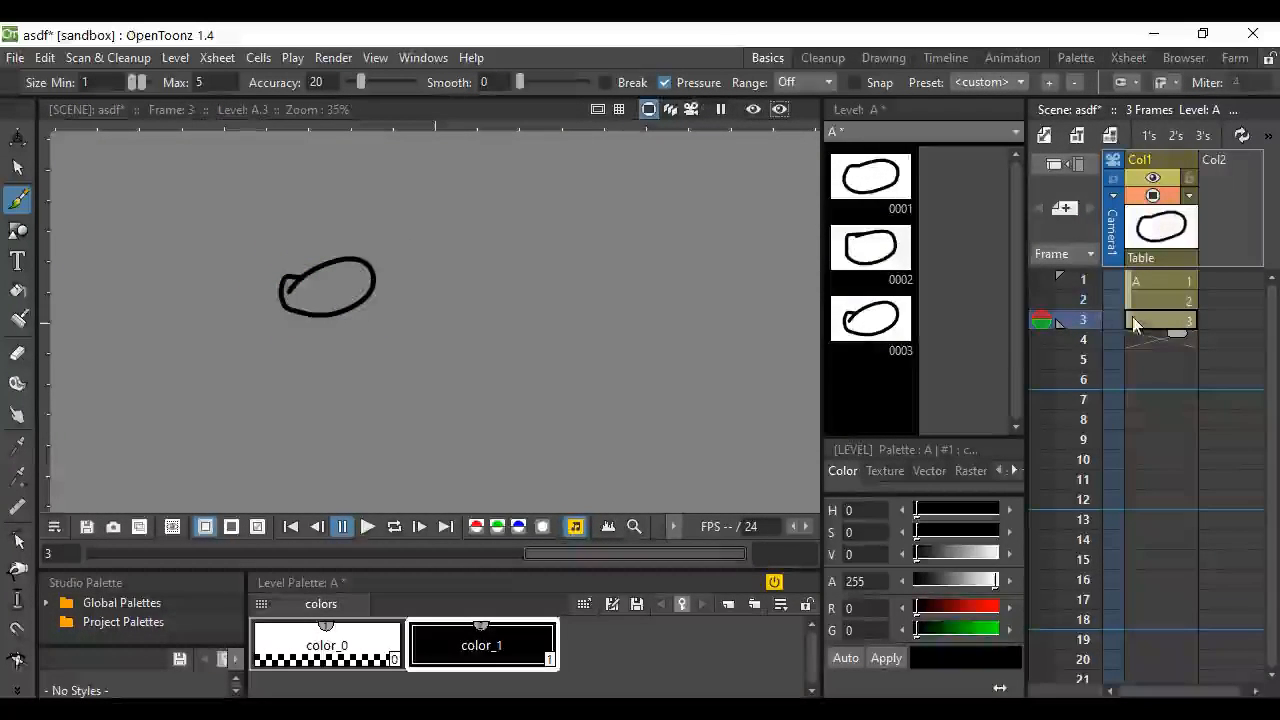
left_click(1162, 338)
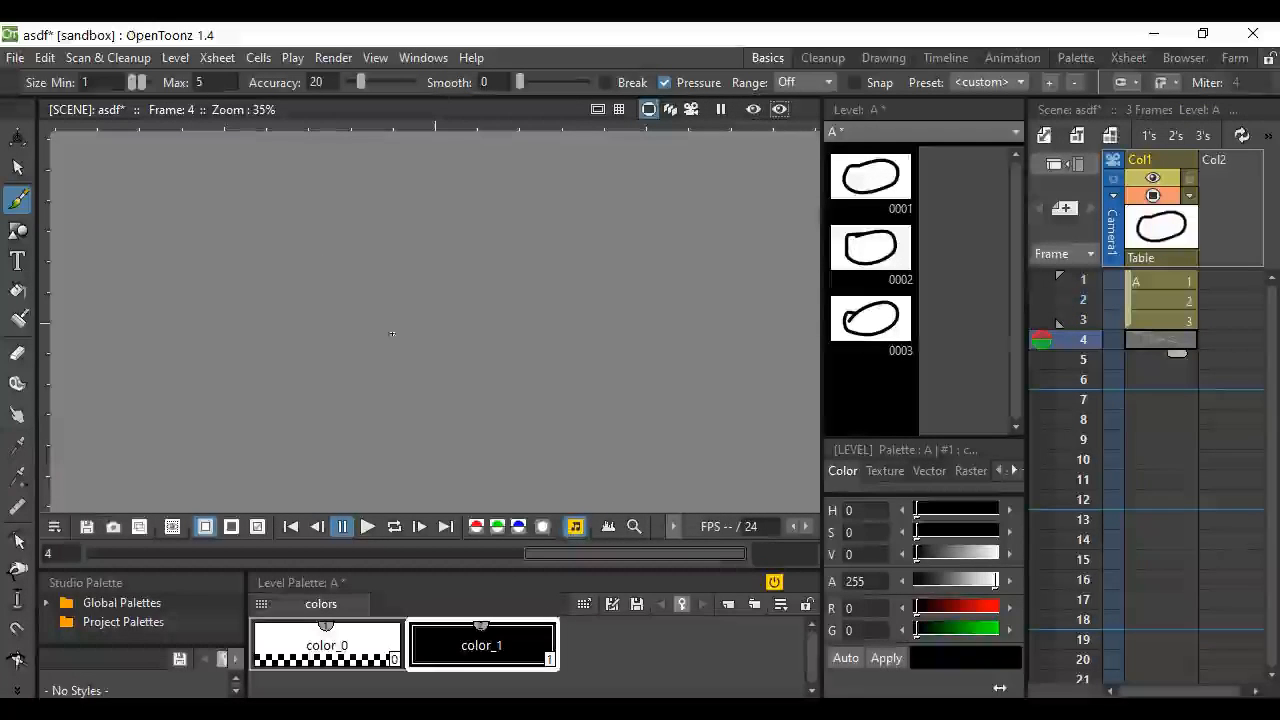
mouse_move(373, 318)
left_mouse_down()
mouse_move(424, 309)
mouse_move(459, 320)
mouse_move(437, 370)
mouse_move(374, 374)
mouse_move(354, 339)
mouse_move(376, 316)
left_mouse_up()
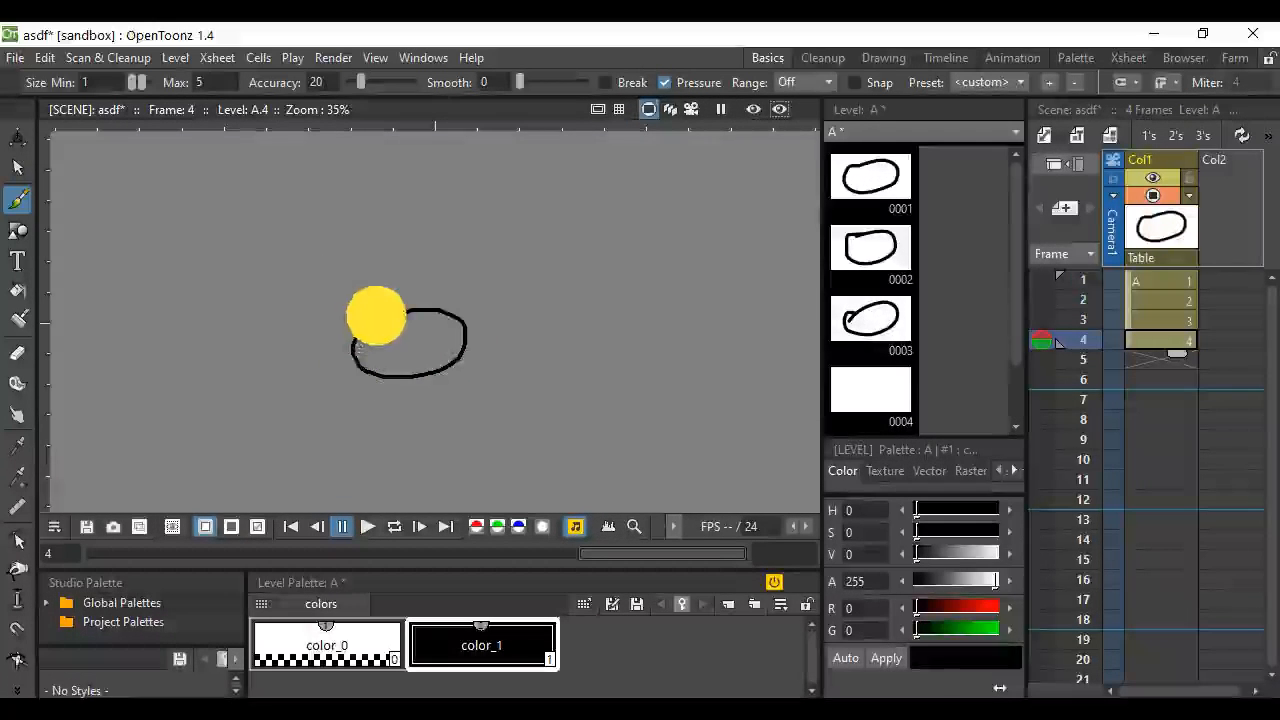
left_click(1158, 357)
mouse_move(471, 377)
left_mouse_down()
mouse_move(533, 364)
mouse_move(591, 396)
mouse_move(559, 441)
mouse_move(448, 422)
mouse_move(438, 404)
mouse_move(480, 368)
left_mouse_up()
left_click(1153, 378)
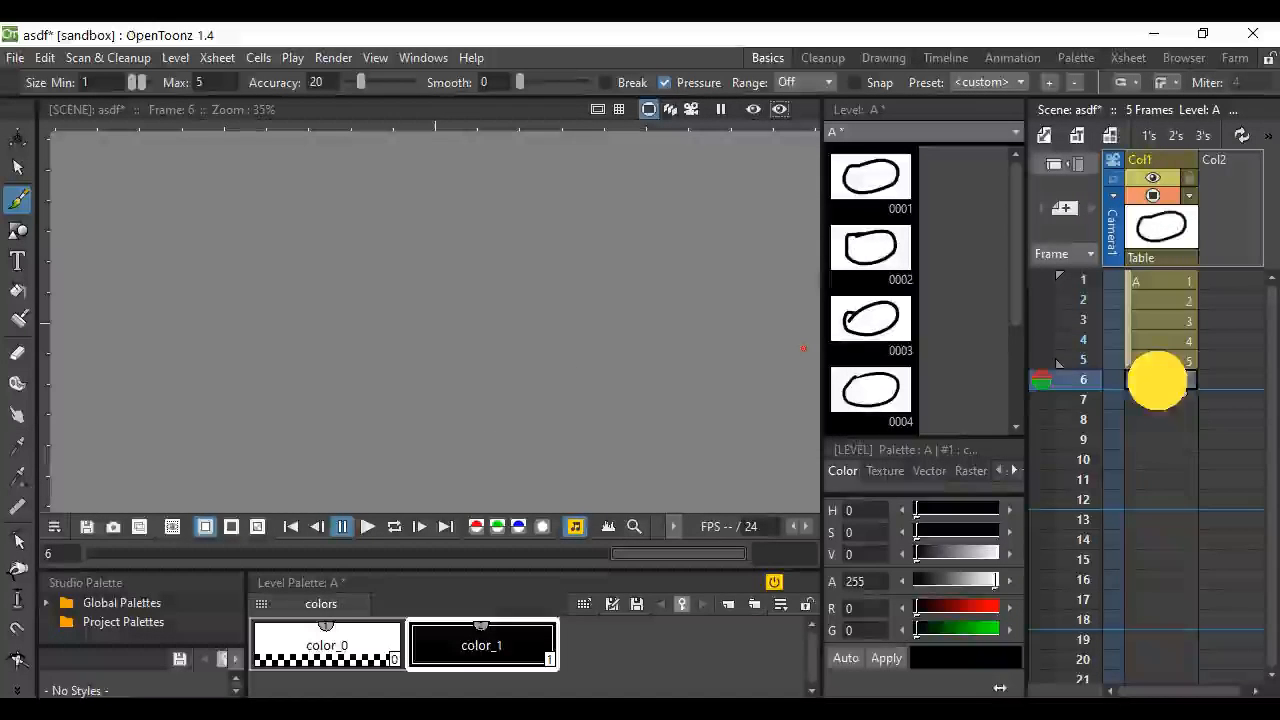
mouse_move(668, 444)
left_mouse_down()
mouse_move(728, 416)
mouse_move(791, 432)
mouse_move(802, 451)
mouse_move(724, 484)
mouse_move(674, 478)
mouse_move(674, 437)
left_mouse_up()
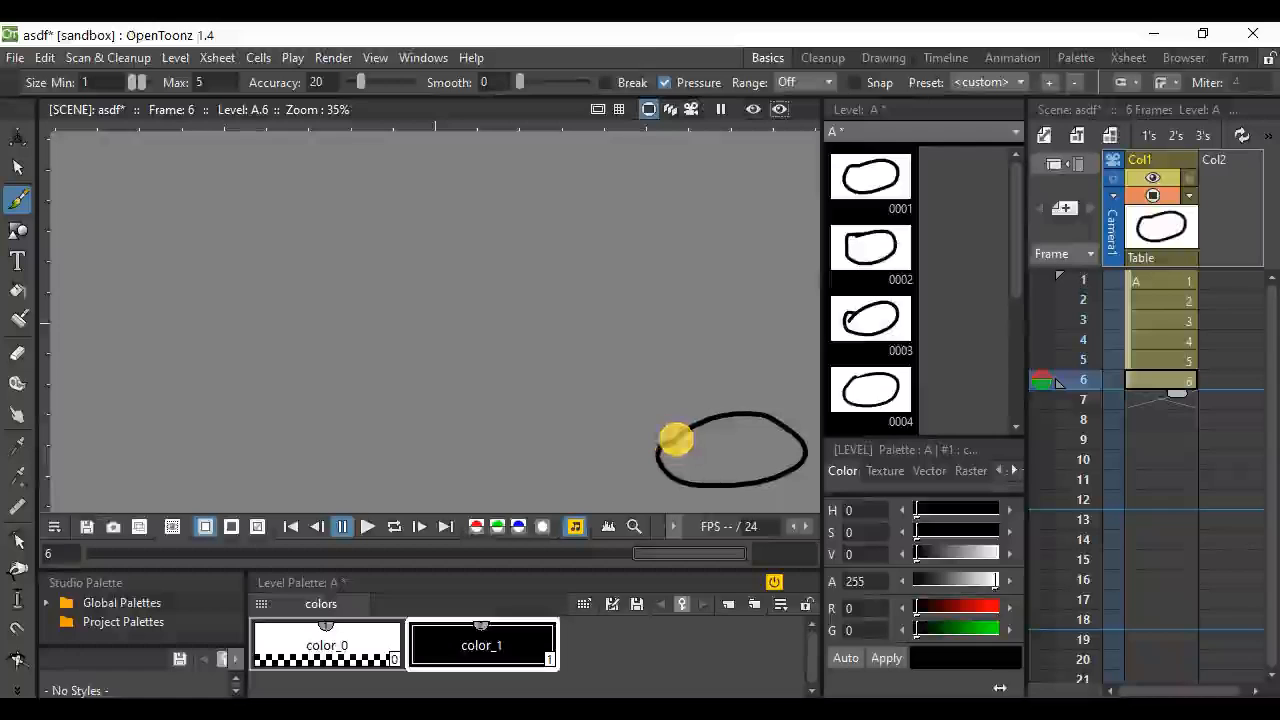
Check the drawings on frames 1 to 6 one by one, and play the animation once.
left_click(1171, 286)
left_click(1143, 300)
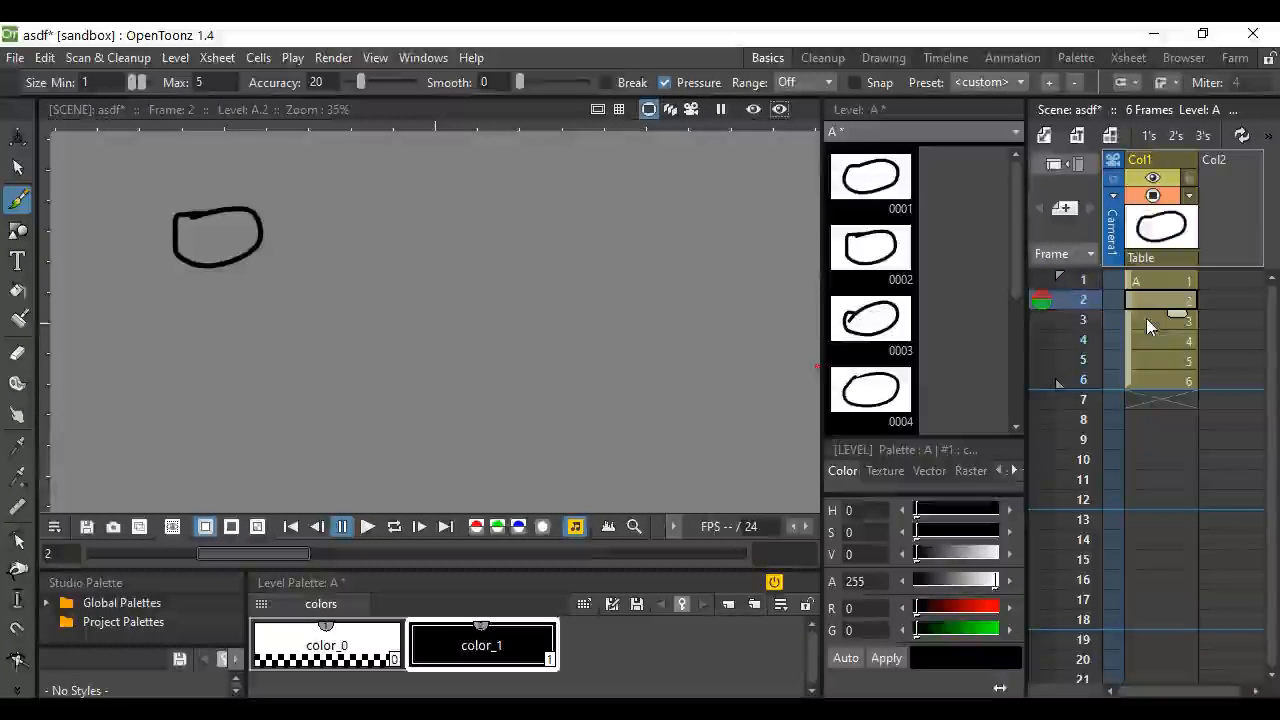
left_click(1146, 318)
left_click(1146, 337)
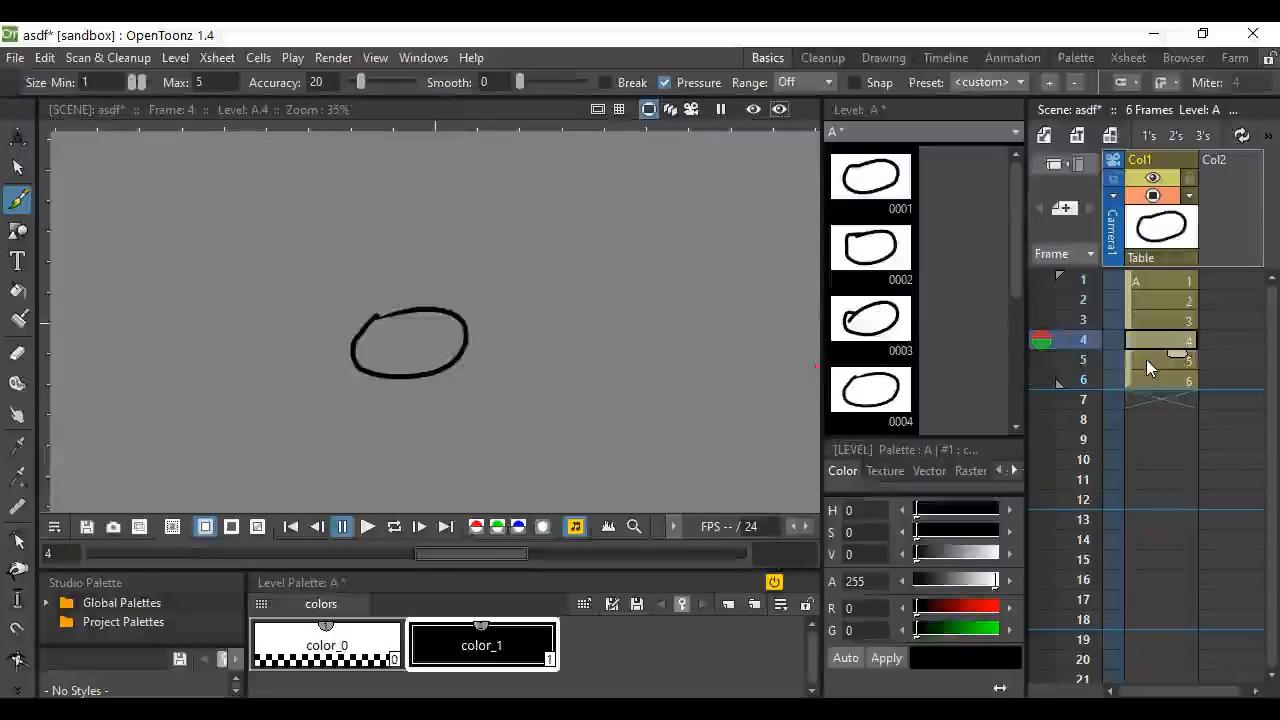
left_click(1146, 359)
left_click(1146, 381)
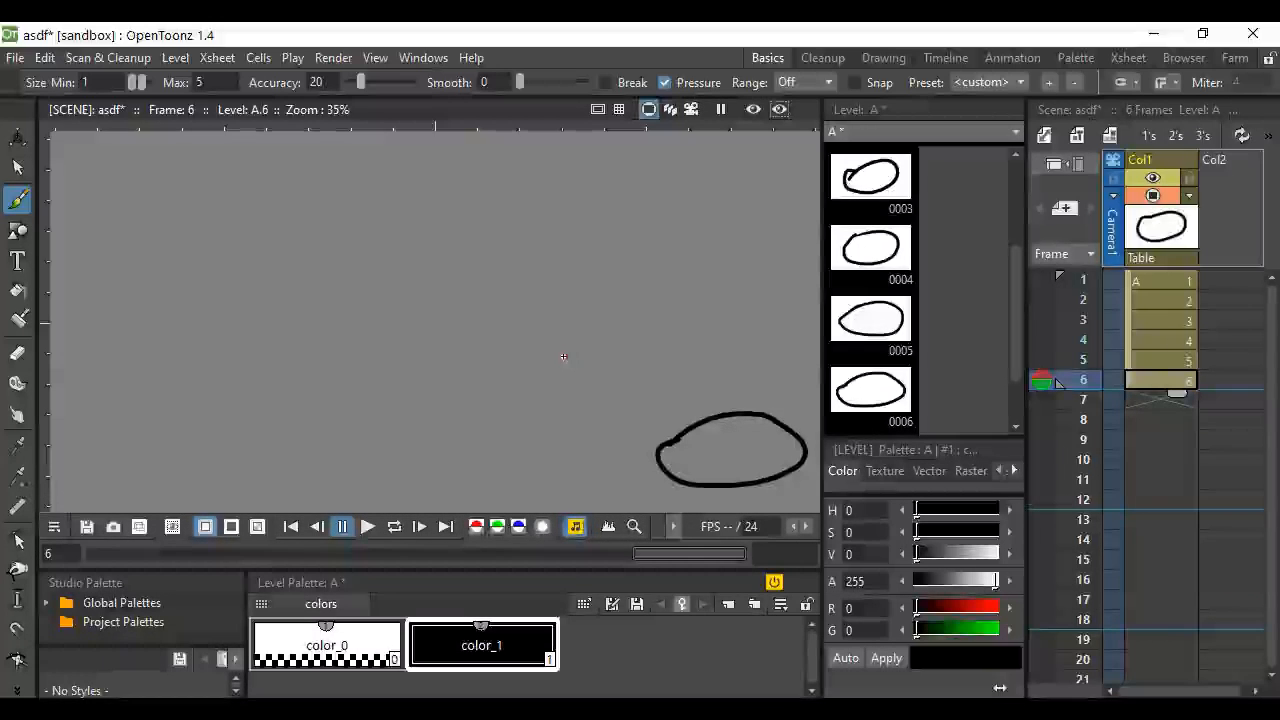
left_click(368, 527)
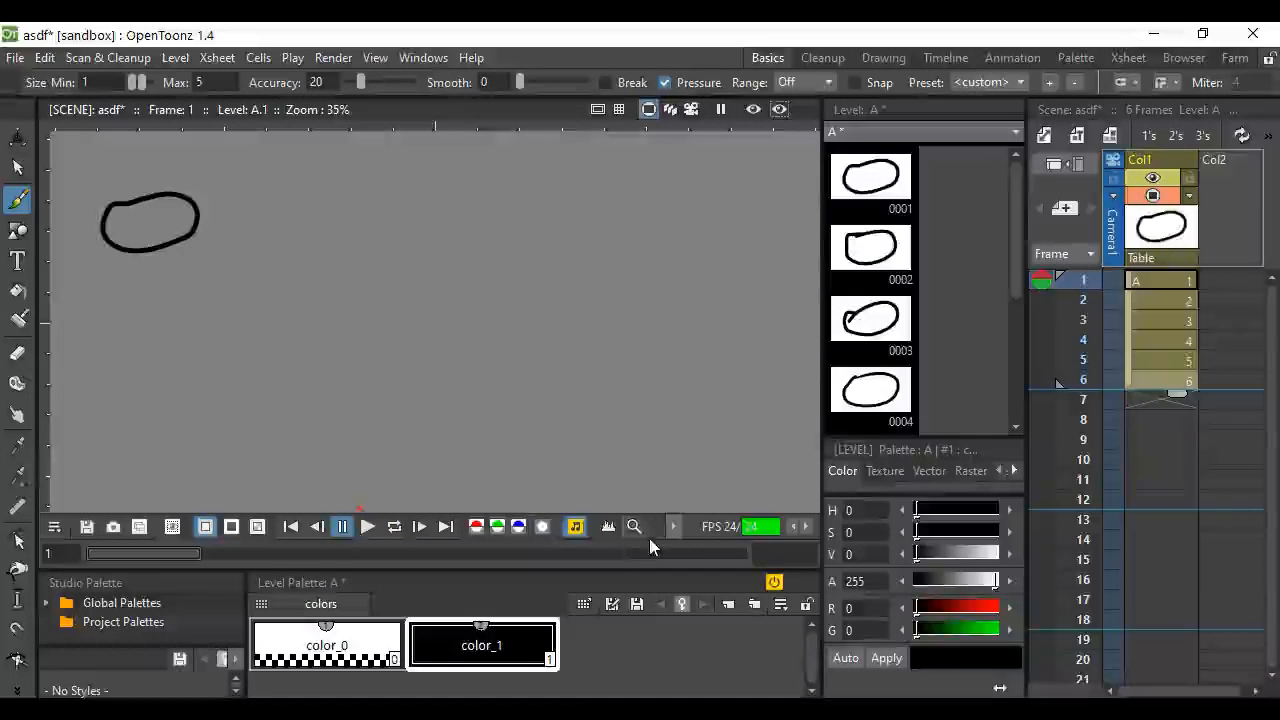
Lower the playback rate to 18 FPS and play the animation.
left_click(754, 527)
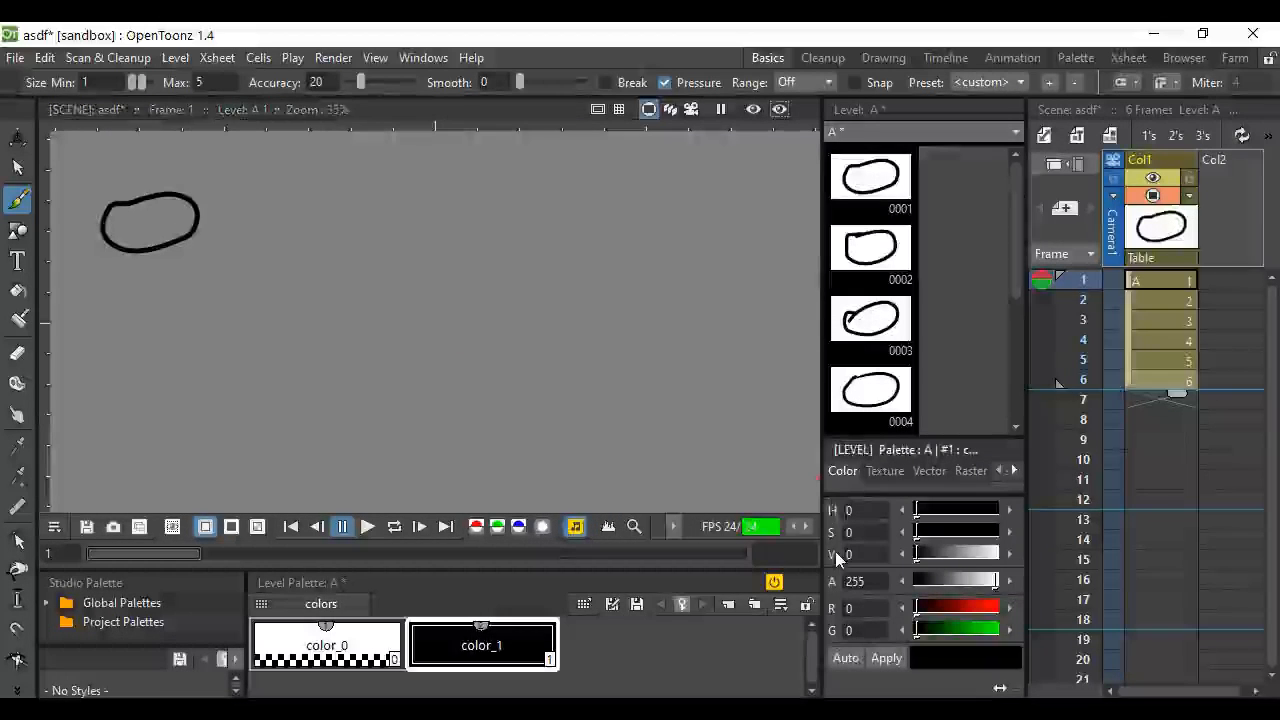
left_click(790, 528)
left_click(790, 528)
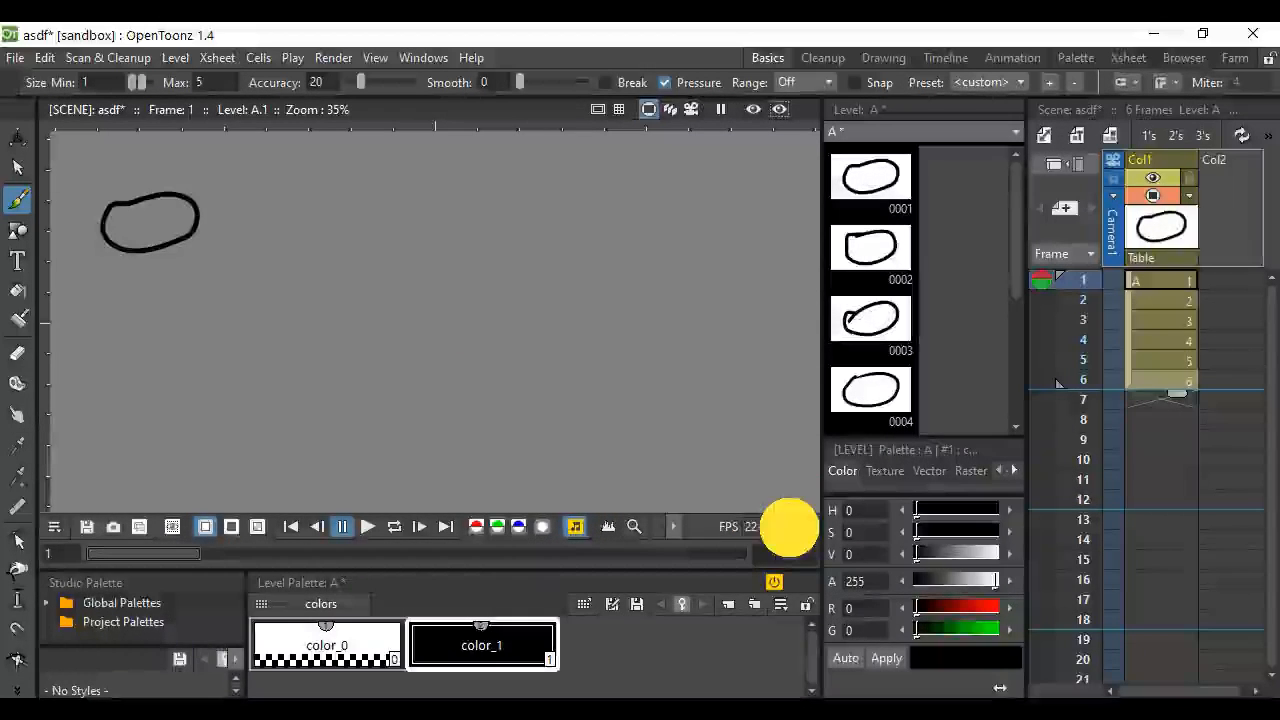
left_click(790, 528)
left_click(790, 528)
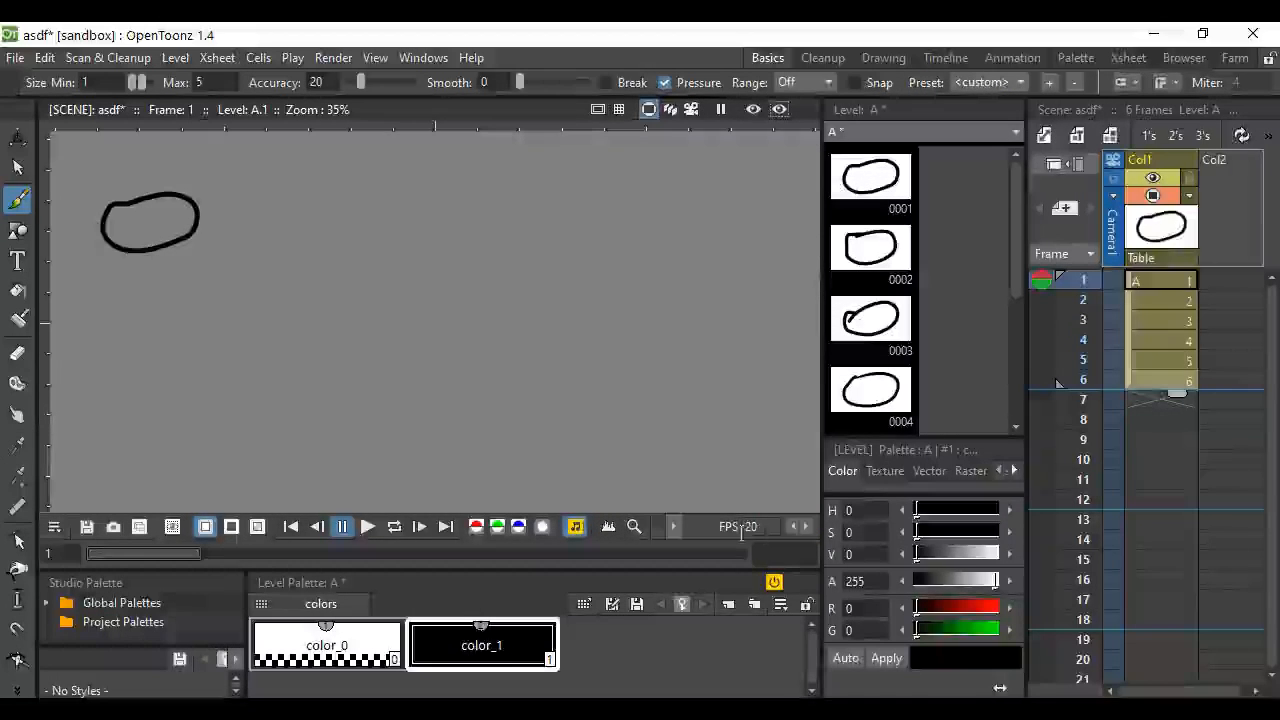
left_click(745, 530)
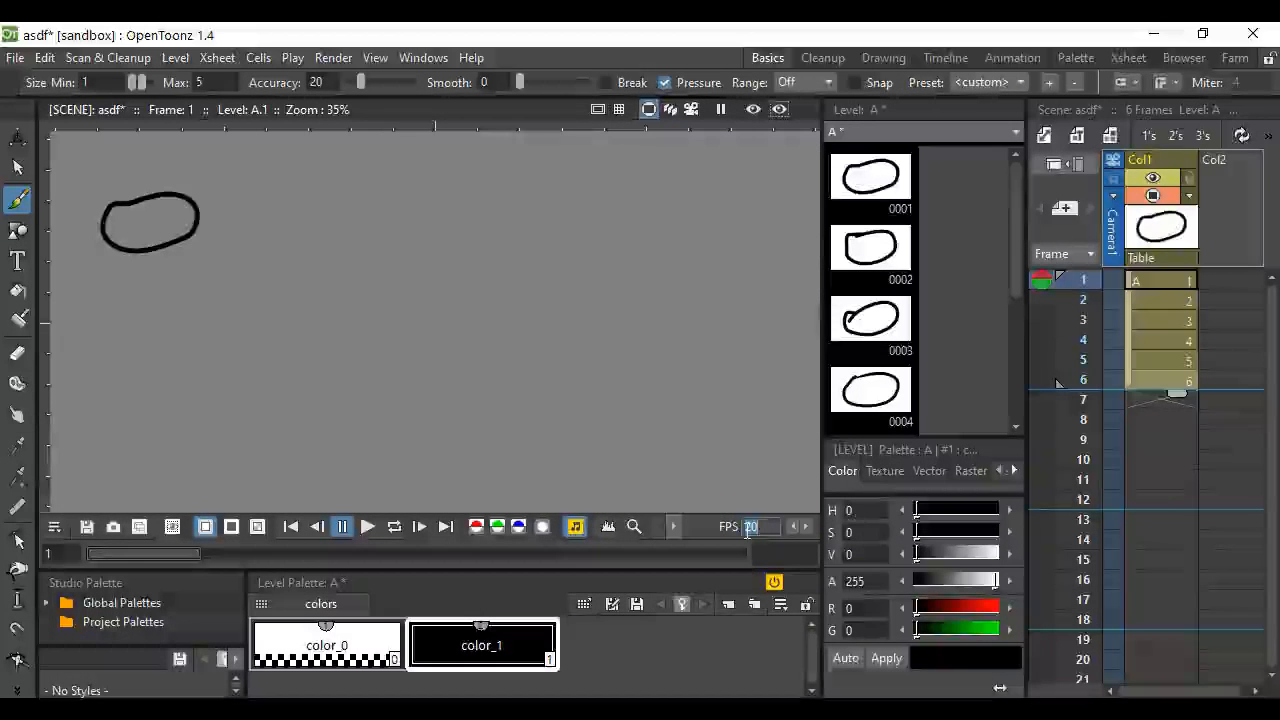
left_click(778, 558)
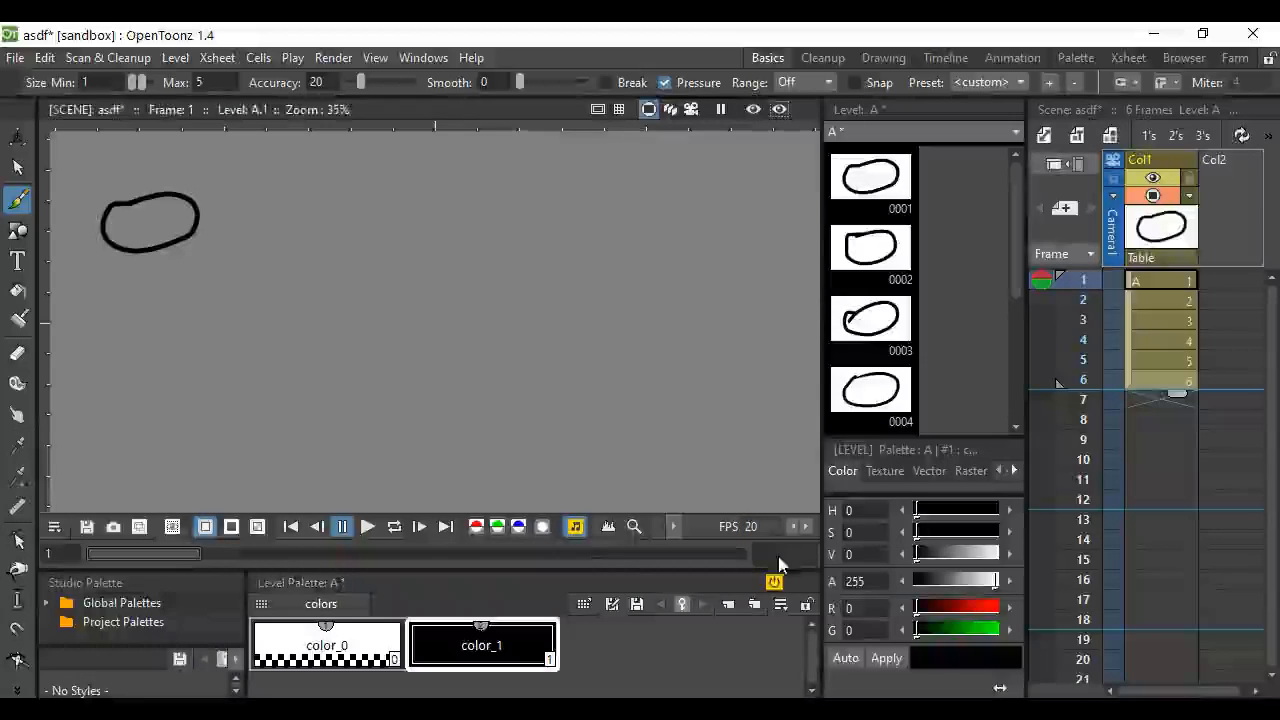
left_click(792, 526)
left_click(792, 526)
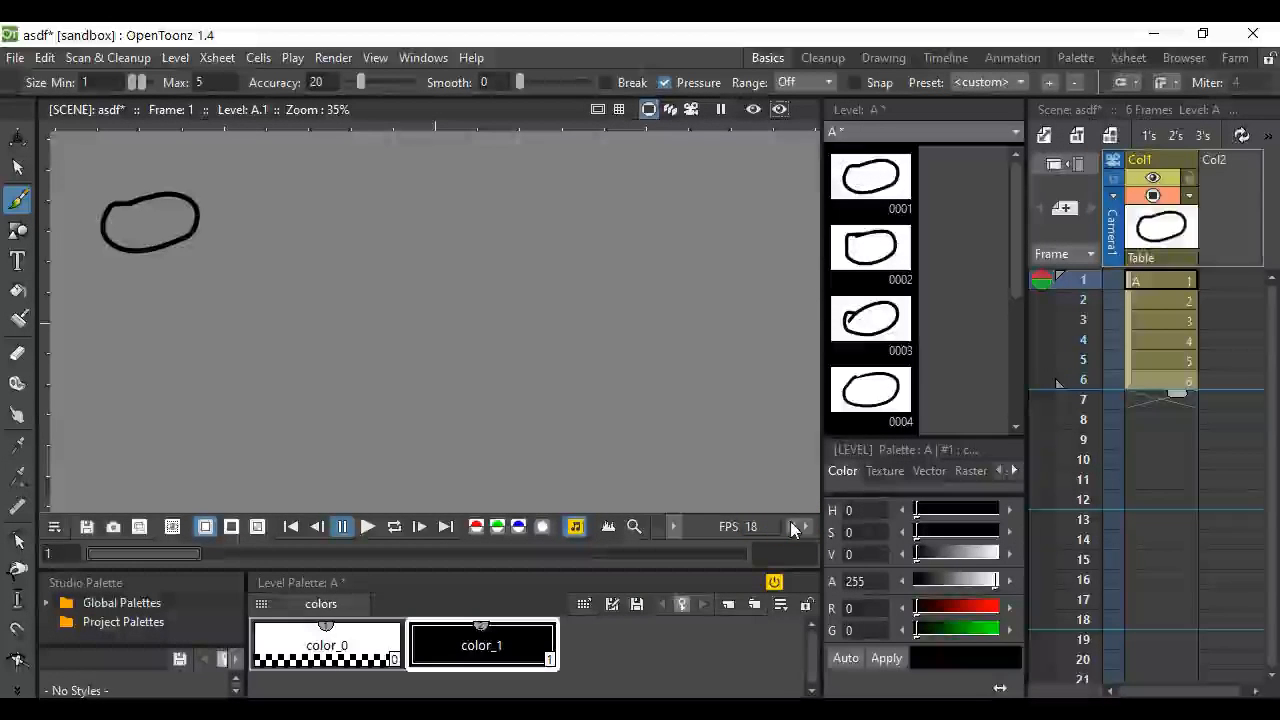
left_click(366, 527)
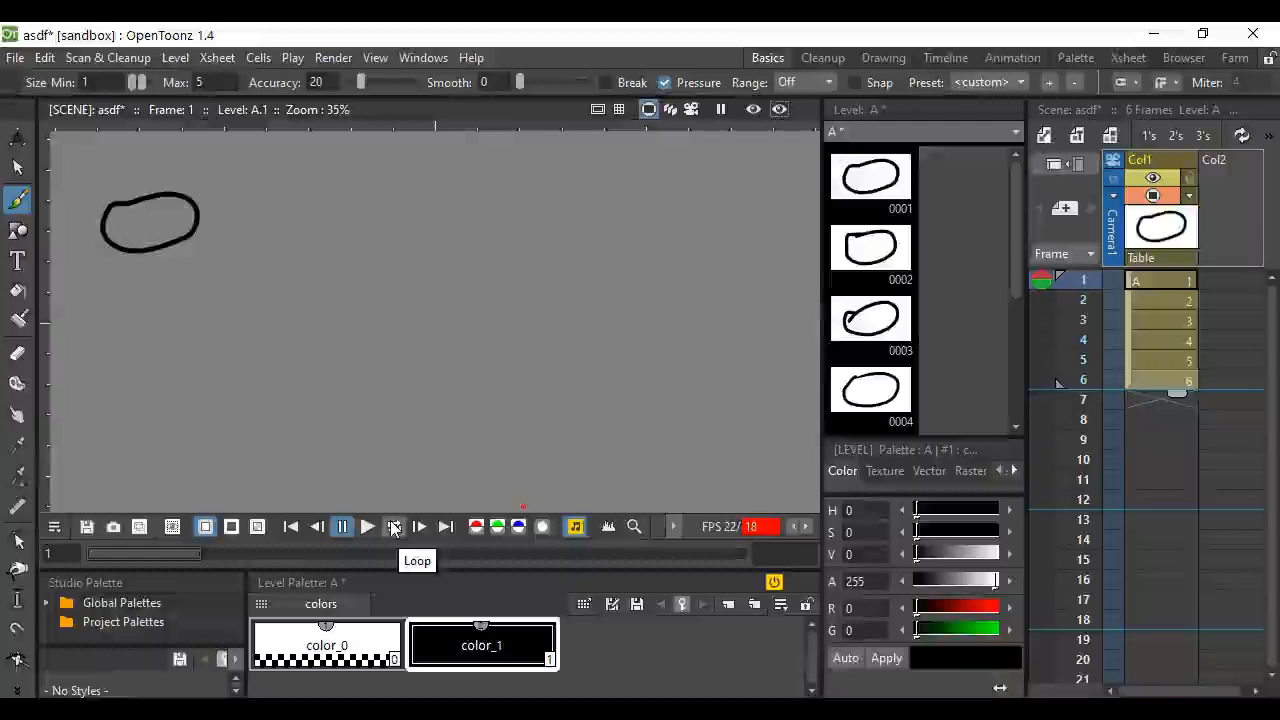
Play the animation in a loop and lower the playback rate to 9 FPS.
left_click(394, 527)
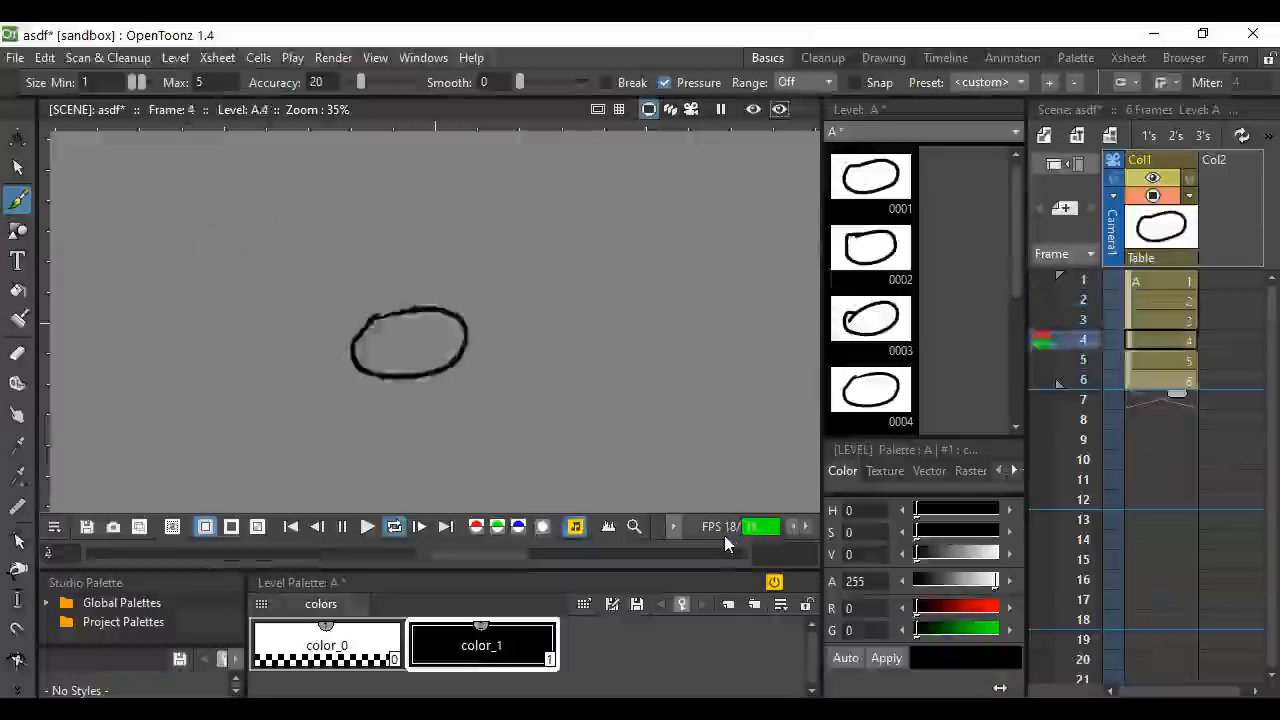
left_click(793, 527)
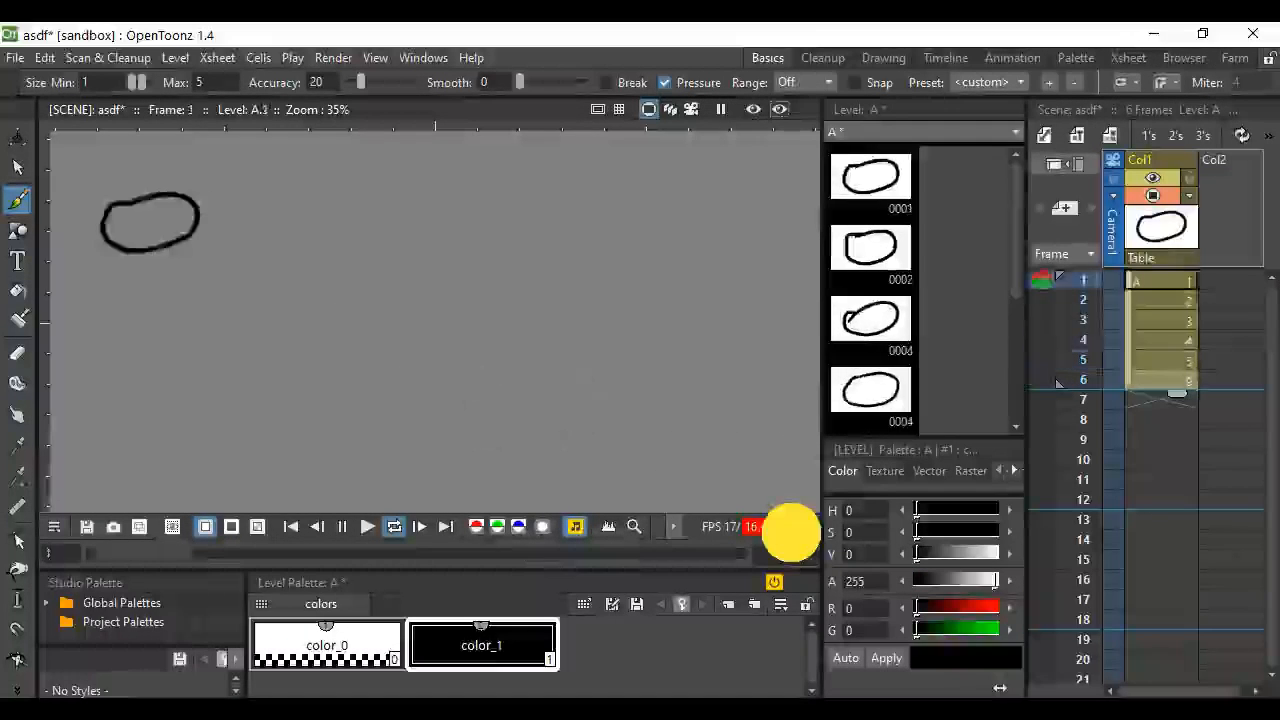
left_click(793, 527)
left_click(793, 527)
left_click(793, 527)
left_click(793, 527)
left_click(793, 527)
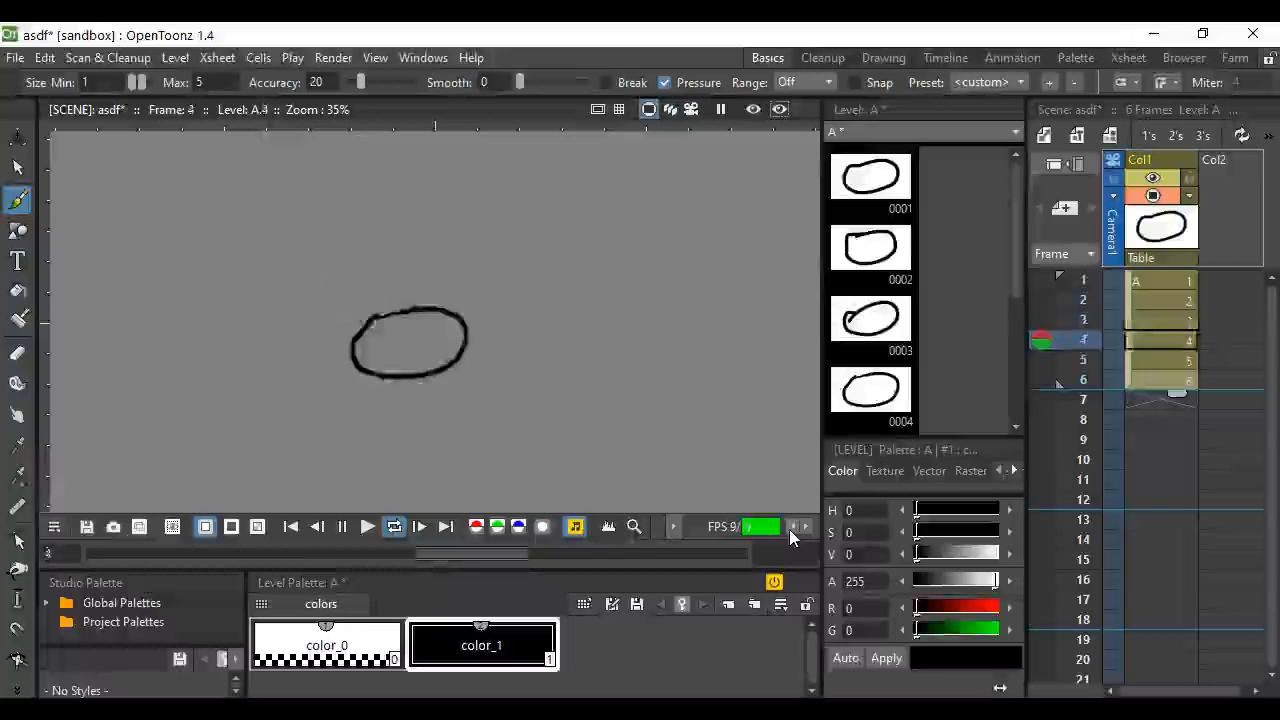
Set the looping playback rate to 10 FPS and stop the playback.
left_click(789, 529)
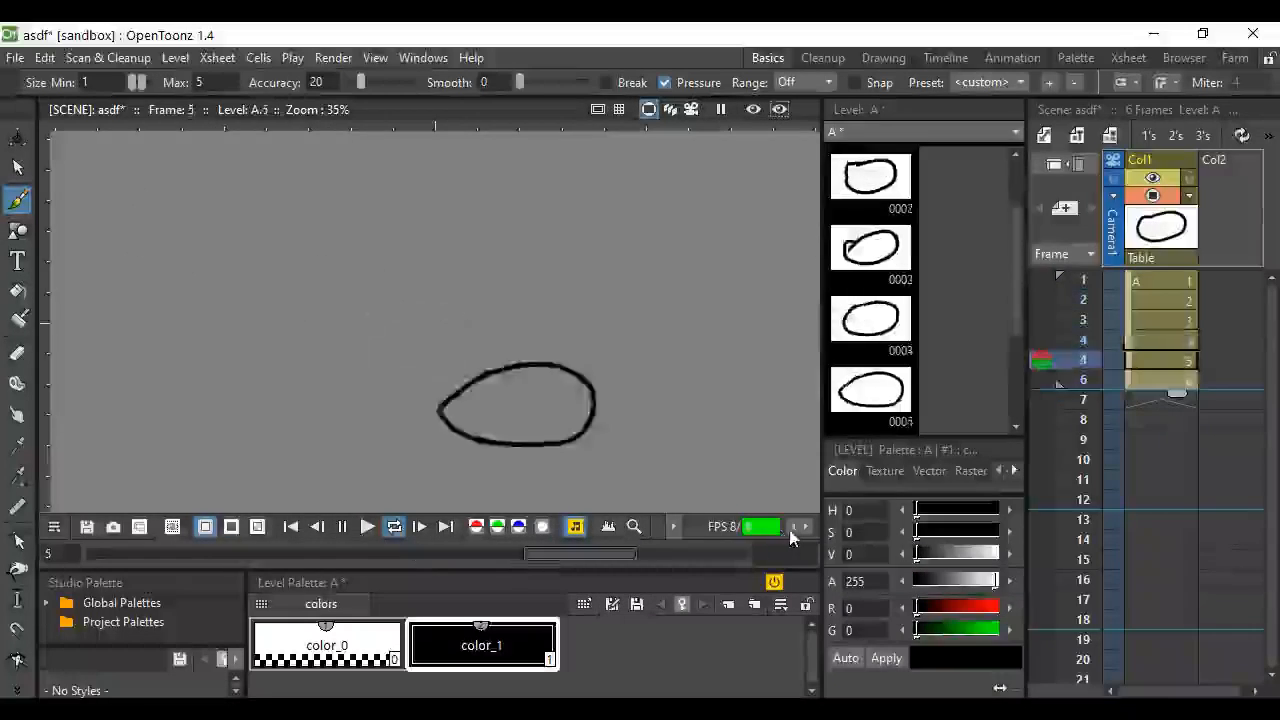
left_click(791, 530)
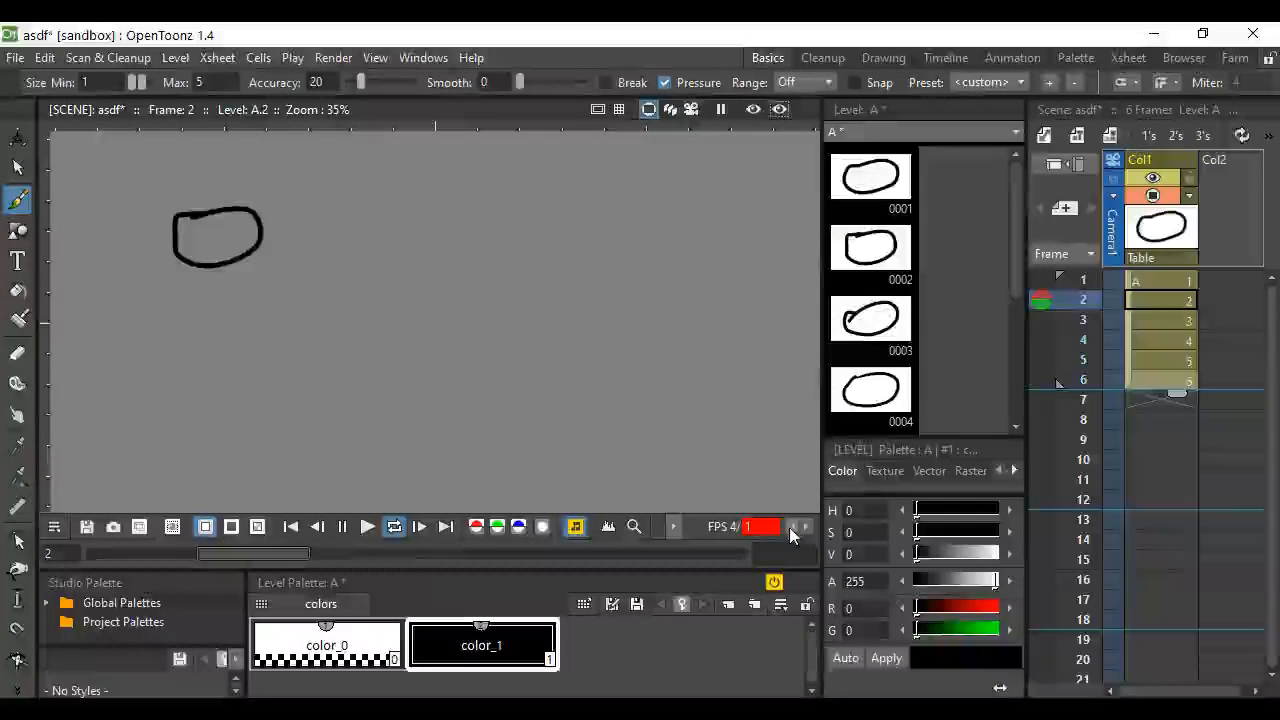
left_click(808, 528)
left_click(808, 528)
left_click(808, 528)
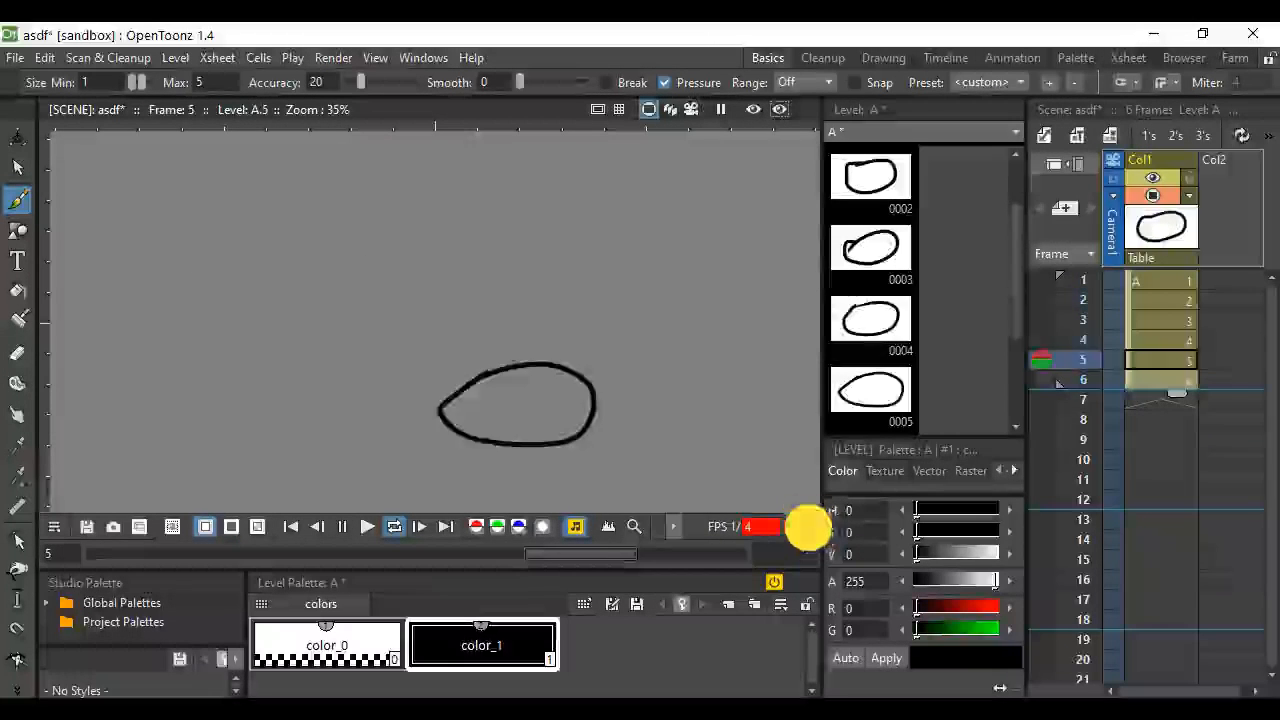
left_click(808, 528)
left_click(808, 528)
left_click(808, 528)
left_click(808, 528)
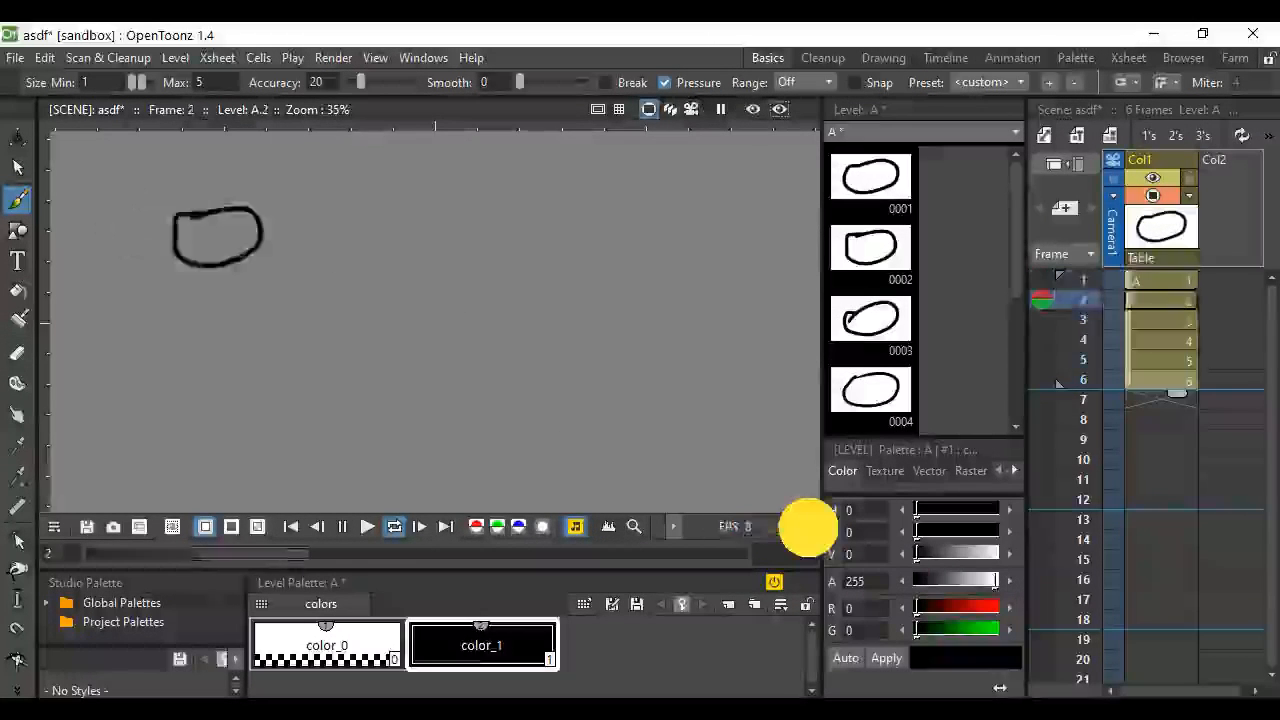
left_click(808, 528)
left_click(808, 528)
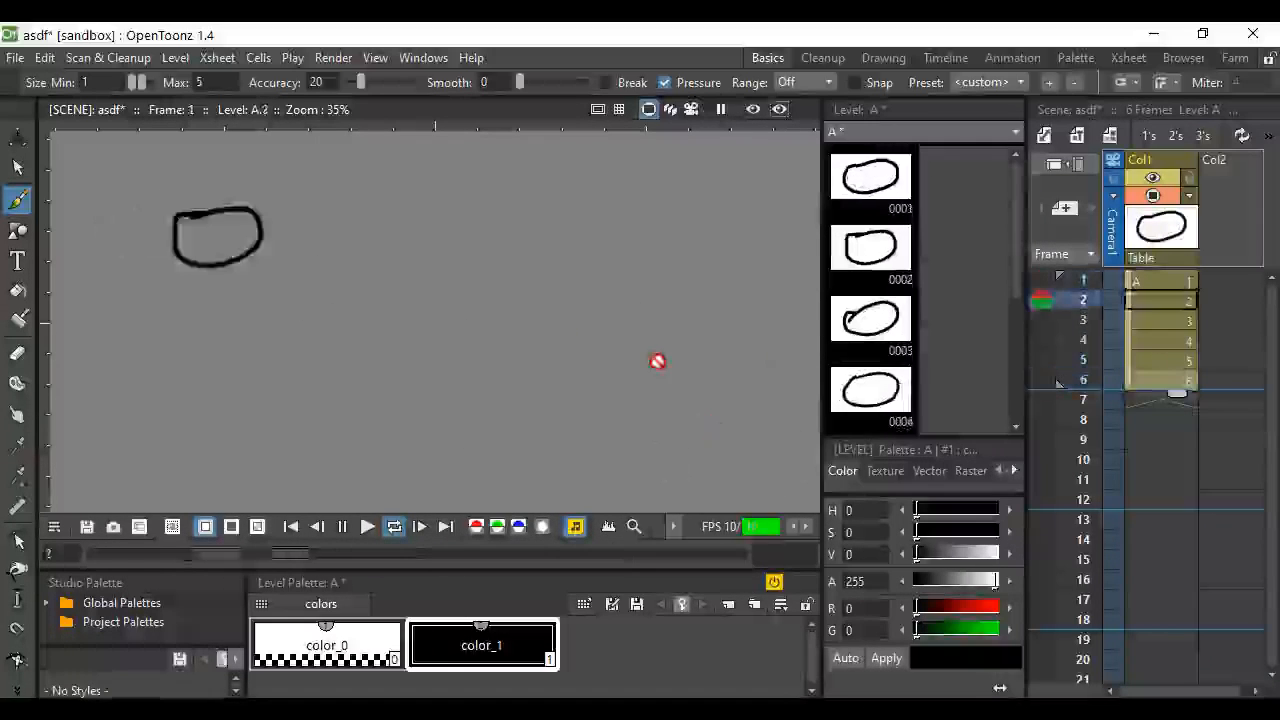
left_click(388, 528)
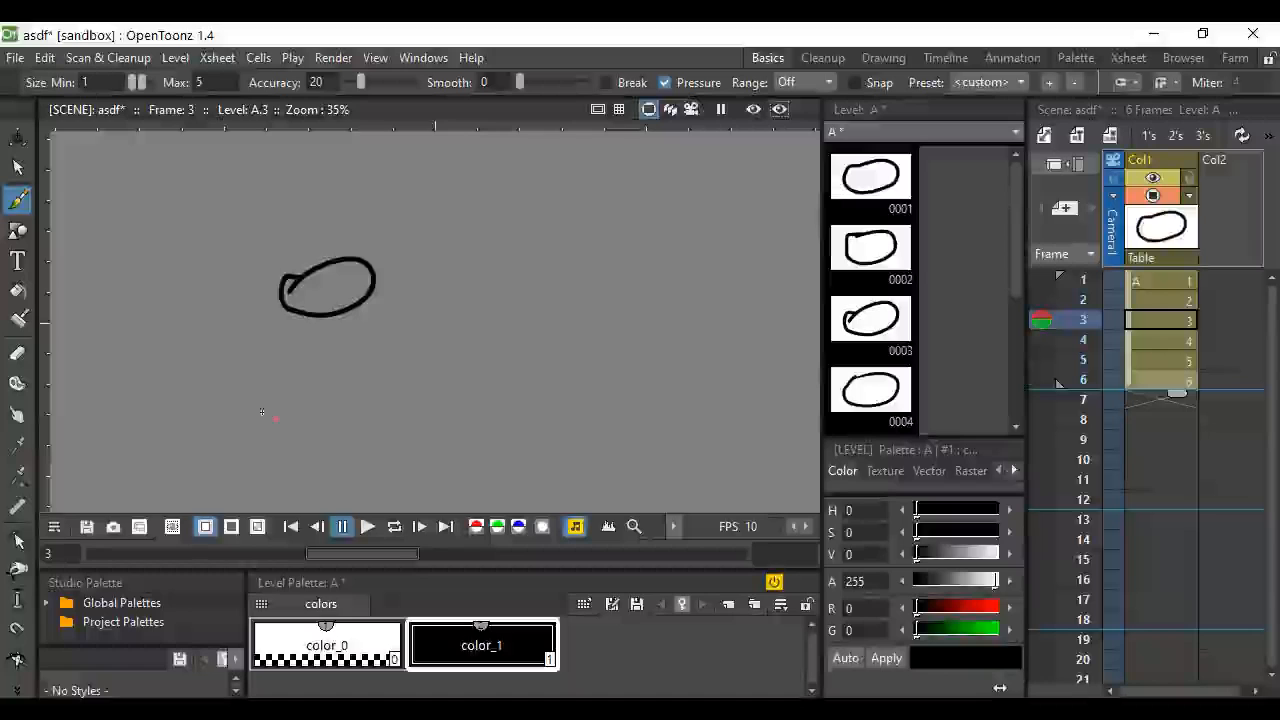
Scale frame 3's oval to about 42% width and 157% height with the Selection tool, and move it right and slightly up.
left_click(20, 170)
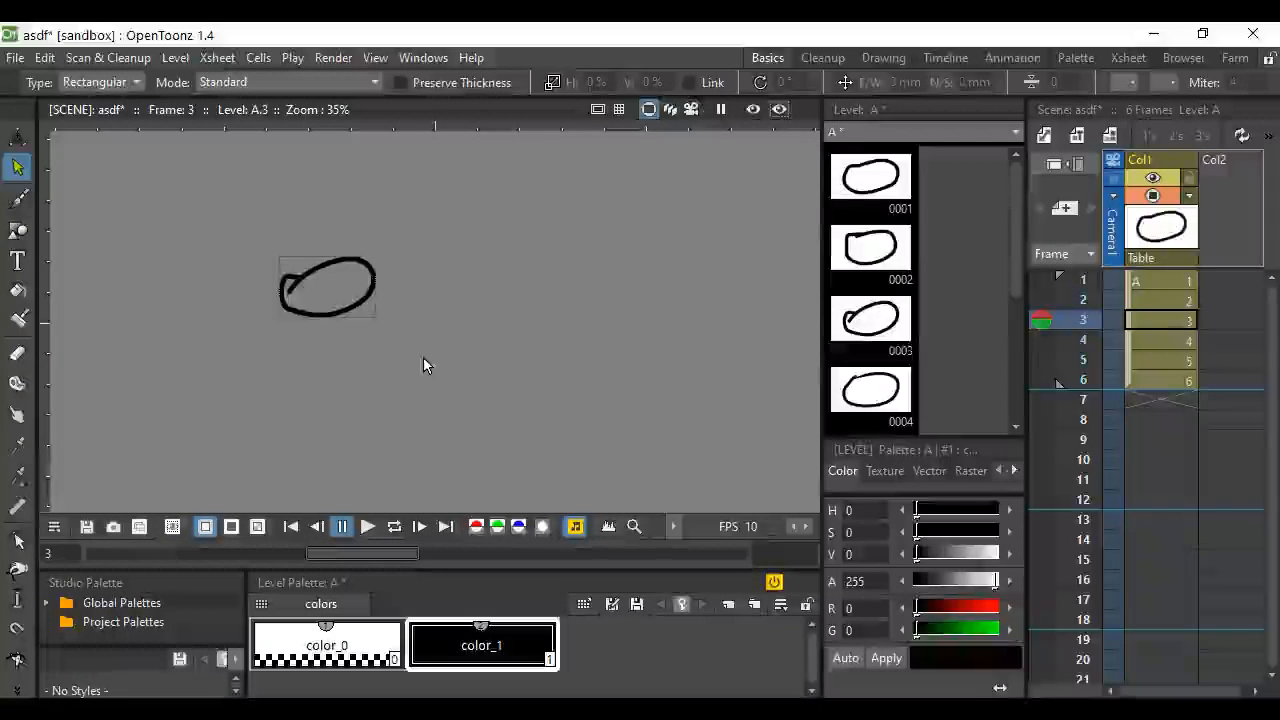
left_click(343, 312)
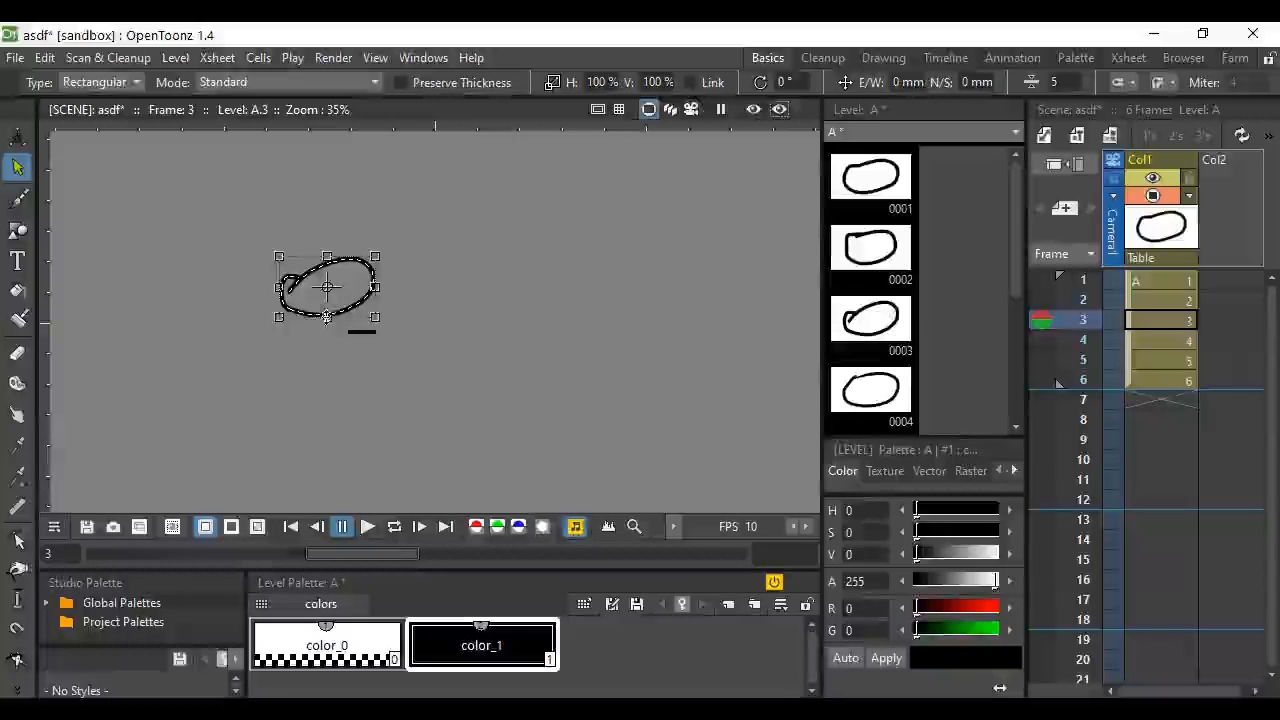
left_click_drag(327, 317, 327, 350)
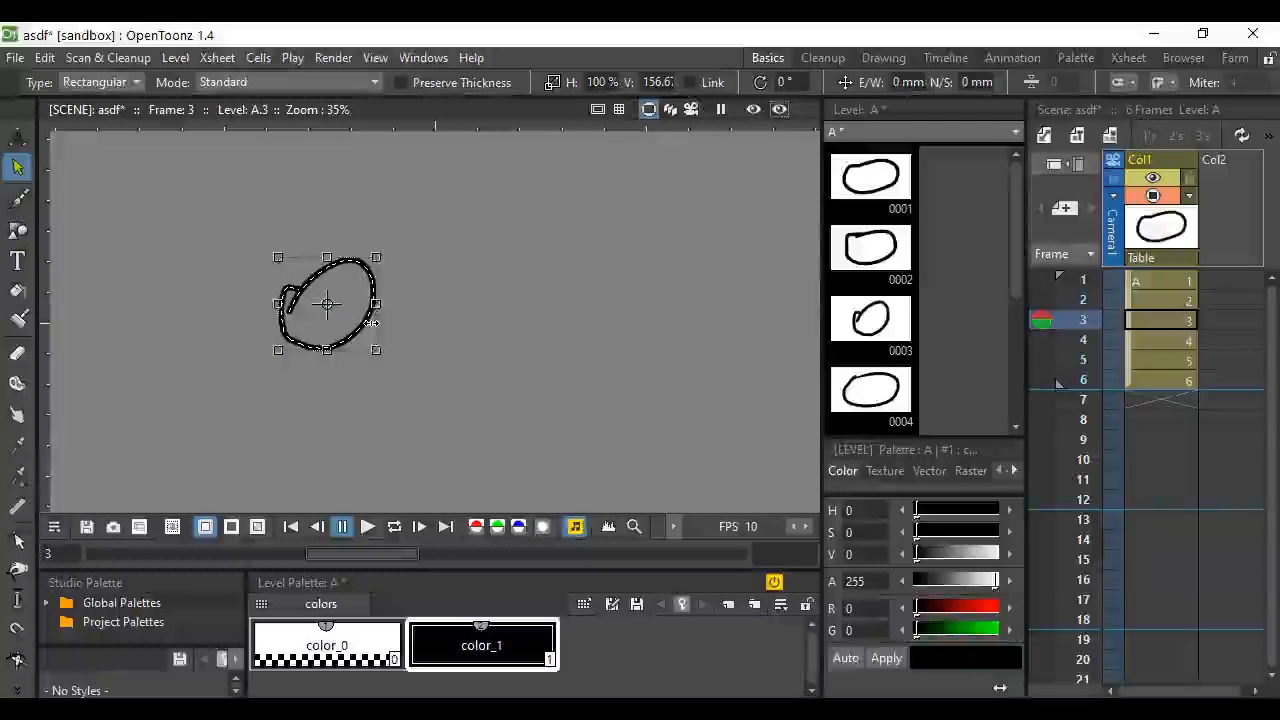
left_click_drag(375, 304, 318, 304)
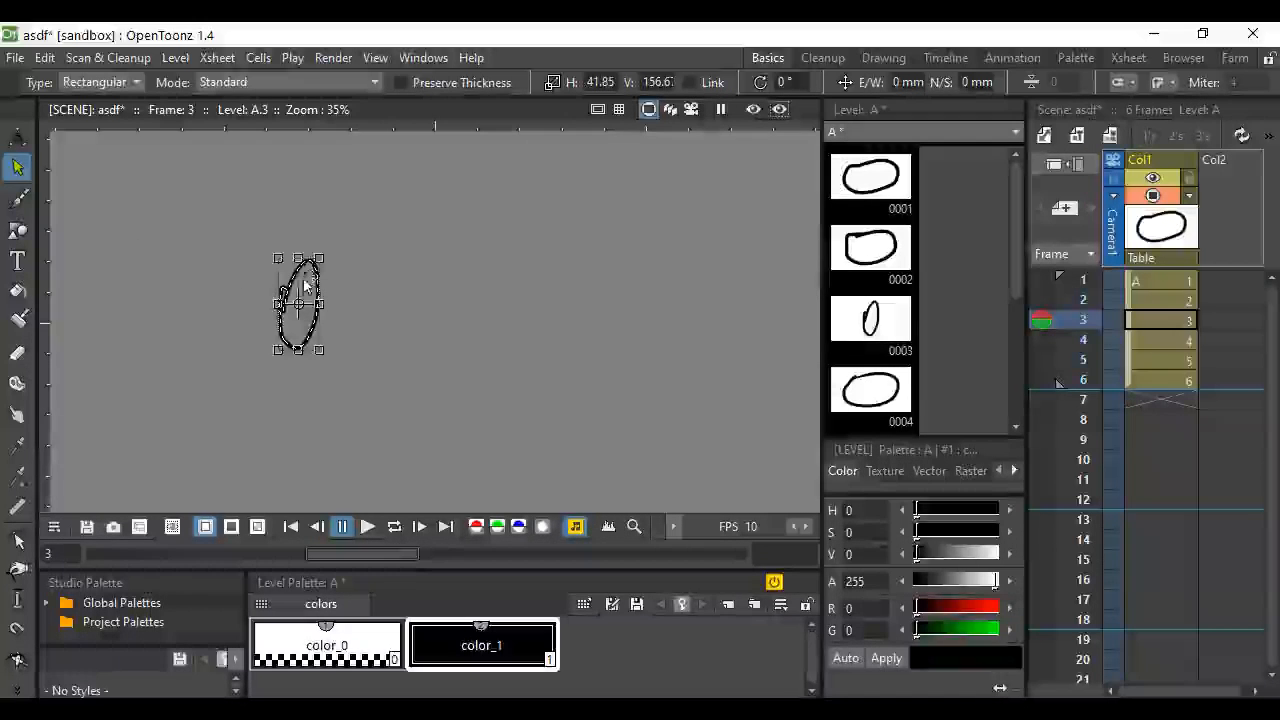
left_click_drag(296, 281, 510, 257)
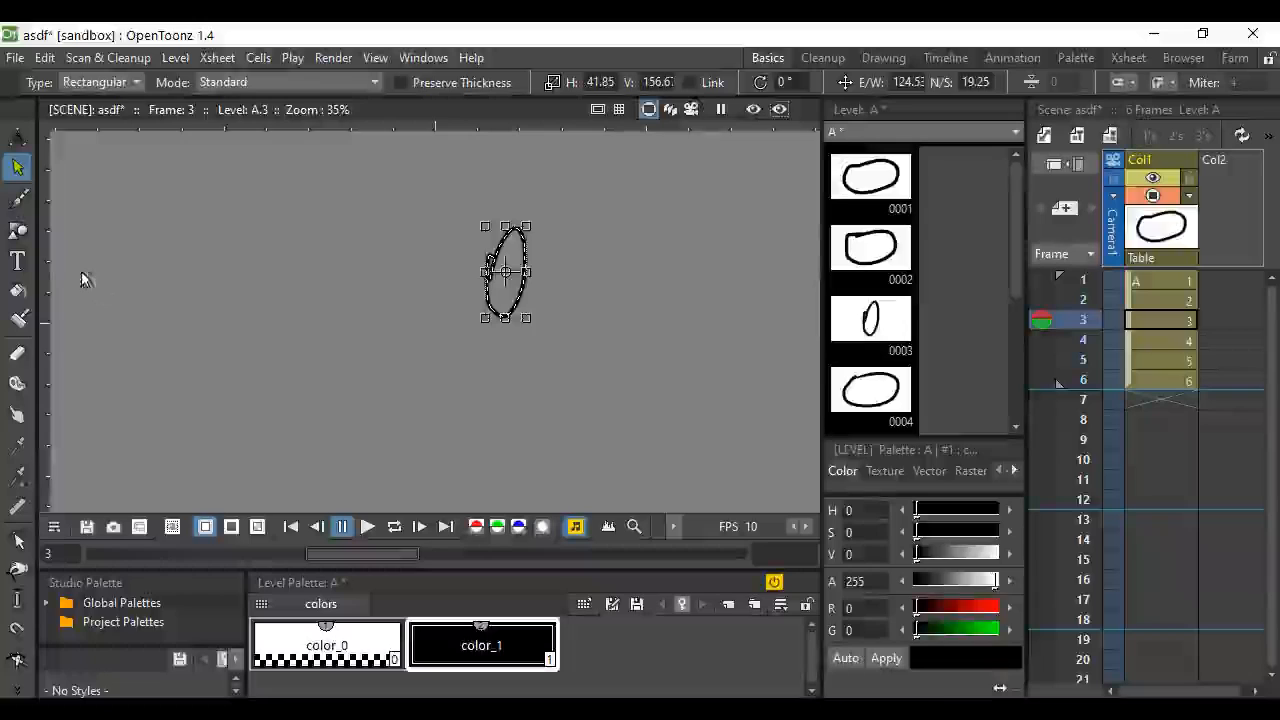
Draw a larger brush oval below and left of the narrow one, and select the two ovals individually and together.
left_click(22, 202)
mouse_move(298, 302)
left_mouse_down()
mouse_move(449, 406)
mouse_move(236, 381)
mouse_move(234, 321)
mouse_move(325, 309)
left_mouse_up()
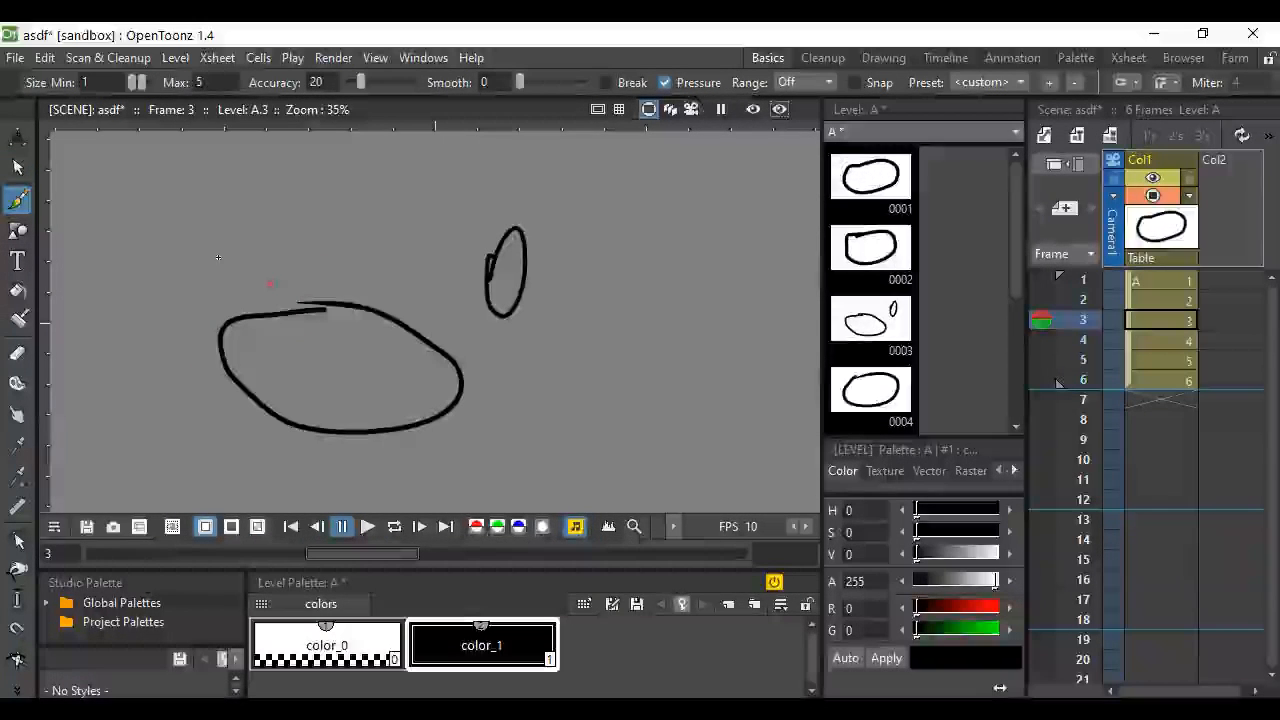
left_click(17, 167)
left_click(370, 316)
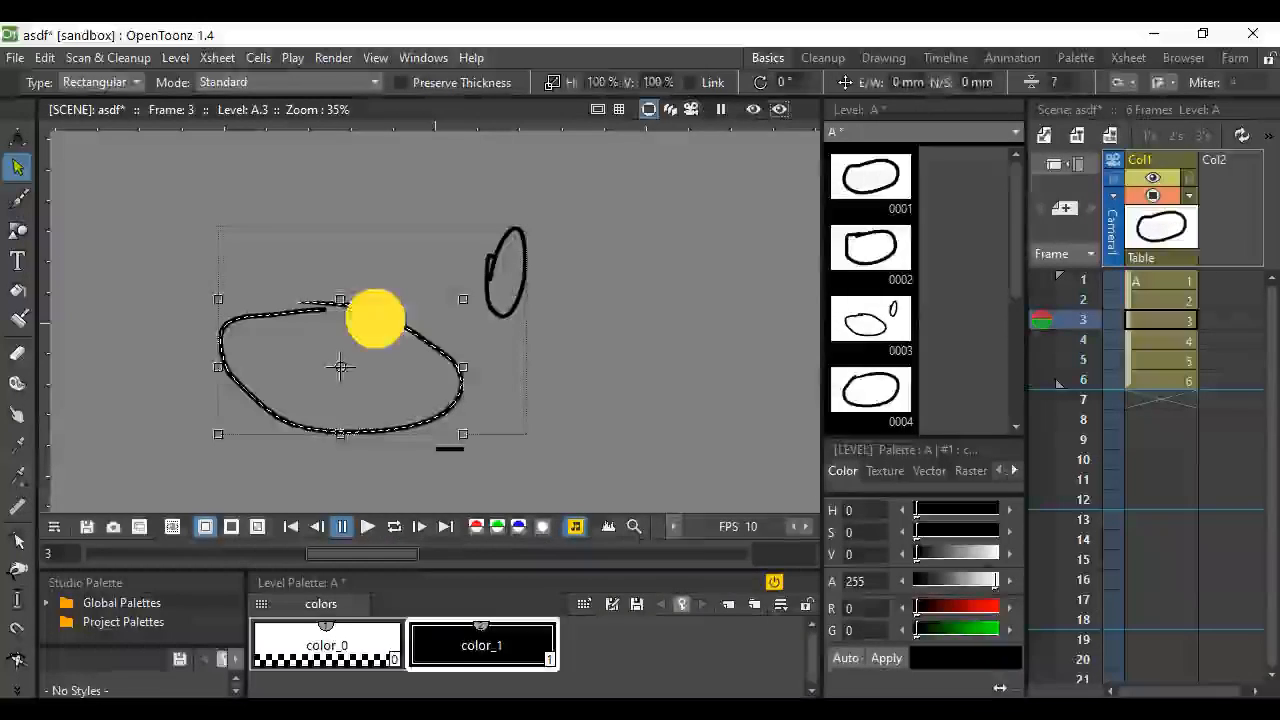
left_click(491, 284)
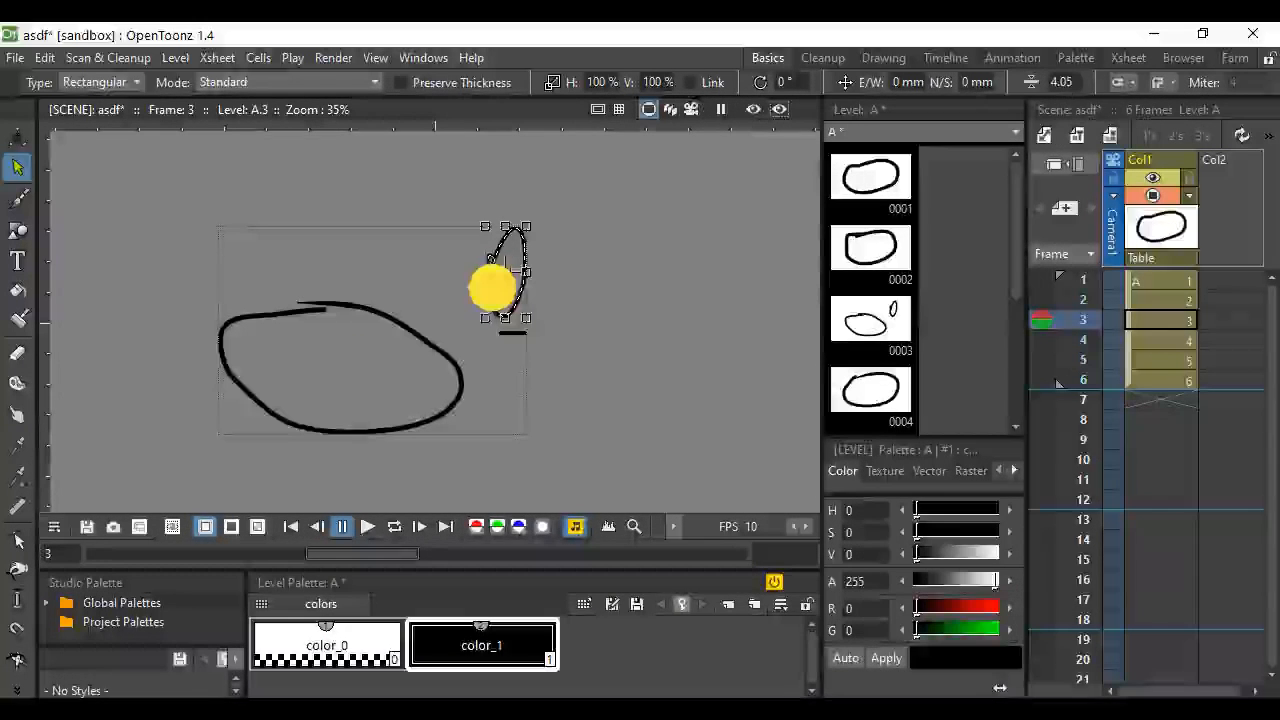
left_click(125, 178)
mouse_move(125, 178)
left_mouse_down()
mouse_move(503, 340)
mouse_move(583, 443)
left_mouse_up()
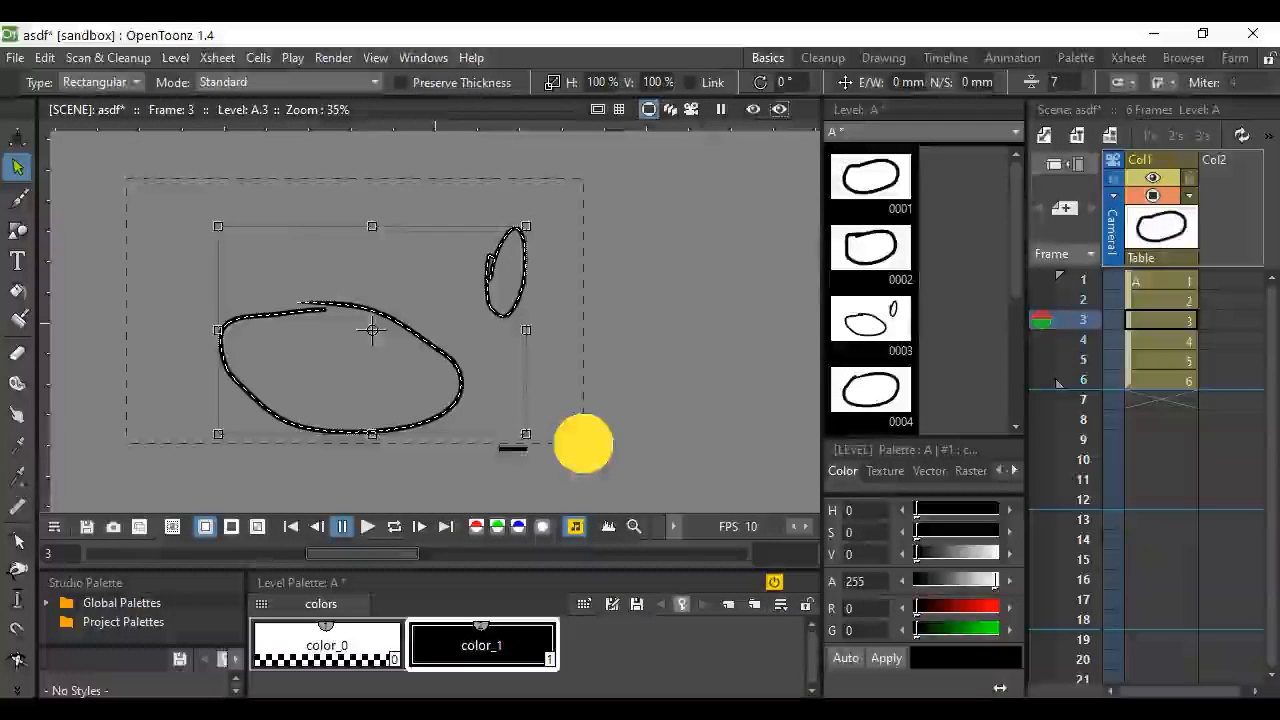
left_click(623, 453)
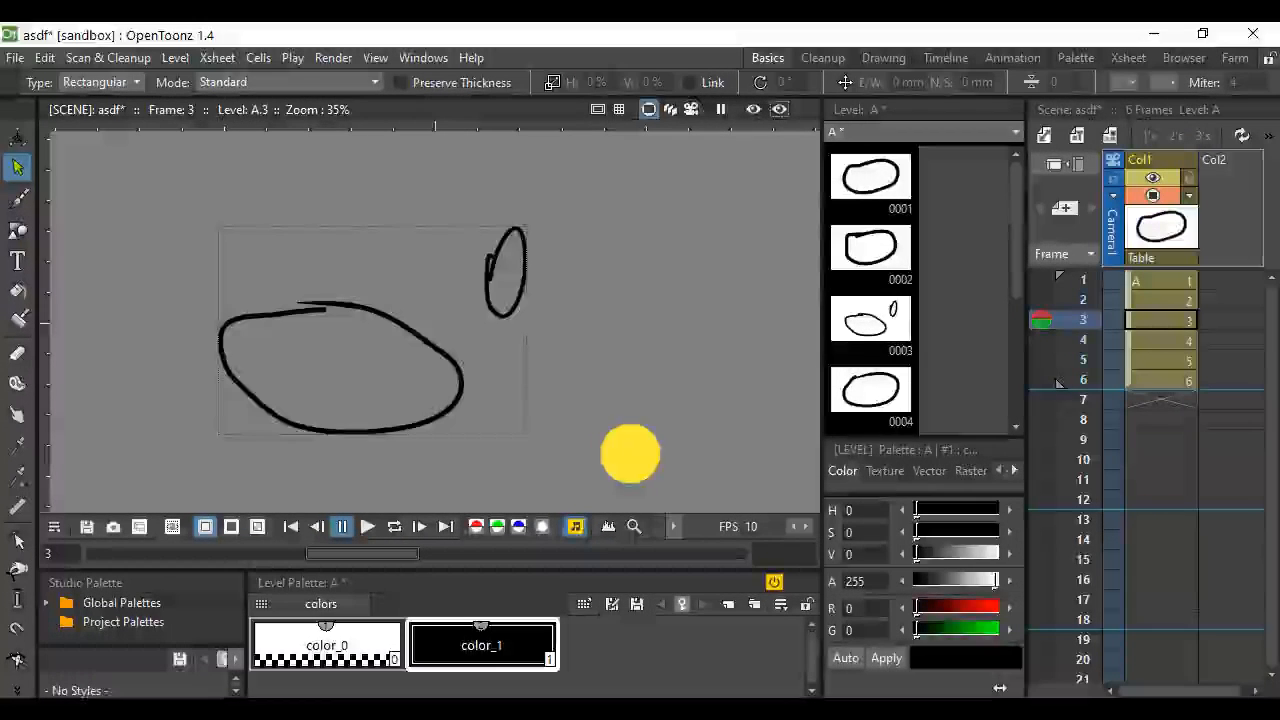
Draw a size 1 circle above the large brush oval with the Geometric tool.
left_click(14, 233)
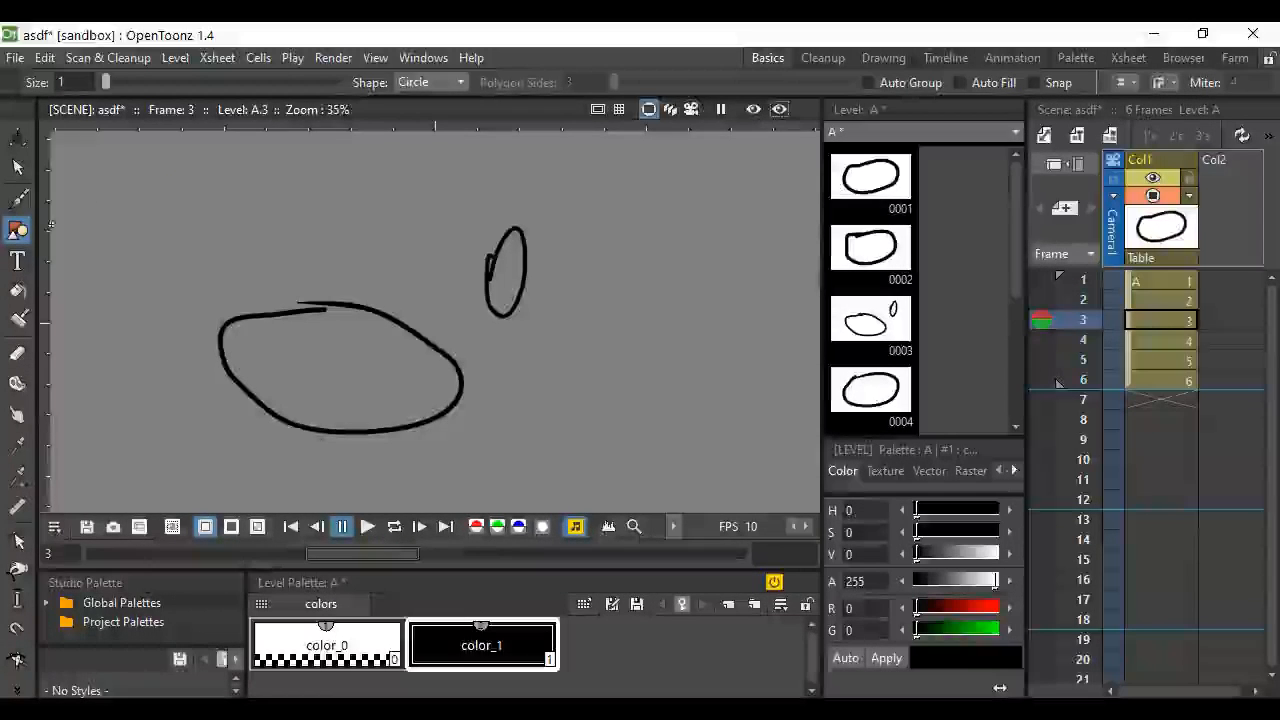
left_click(461, 80)
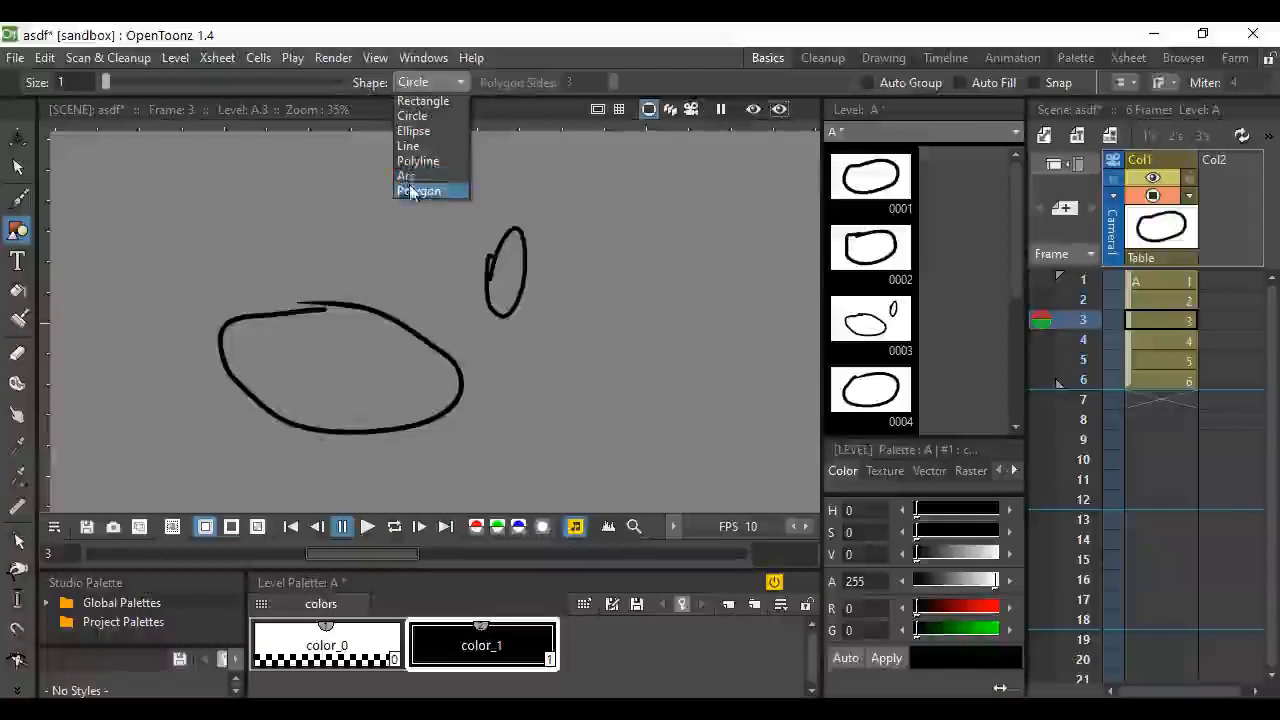
left_click(425, 81)
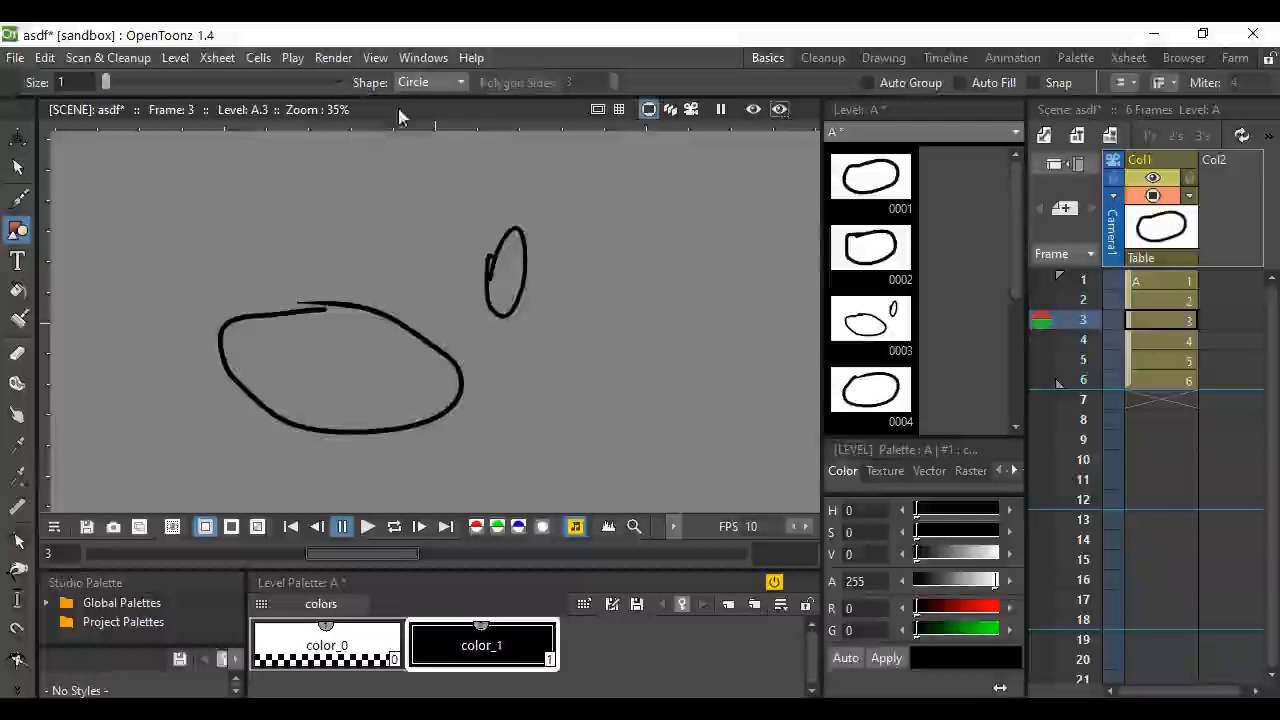
left_click(315, 206)
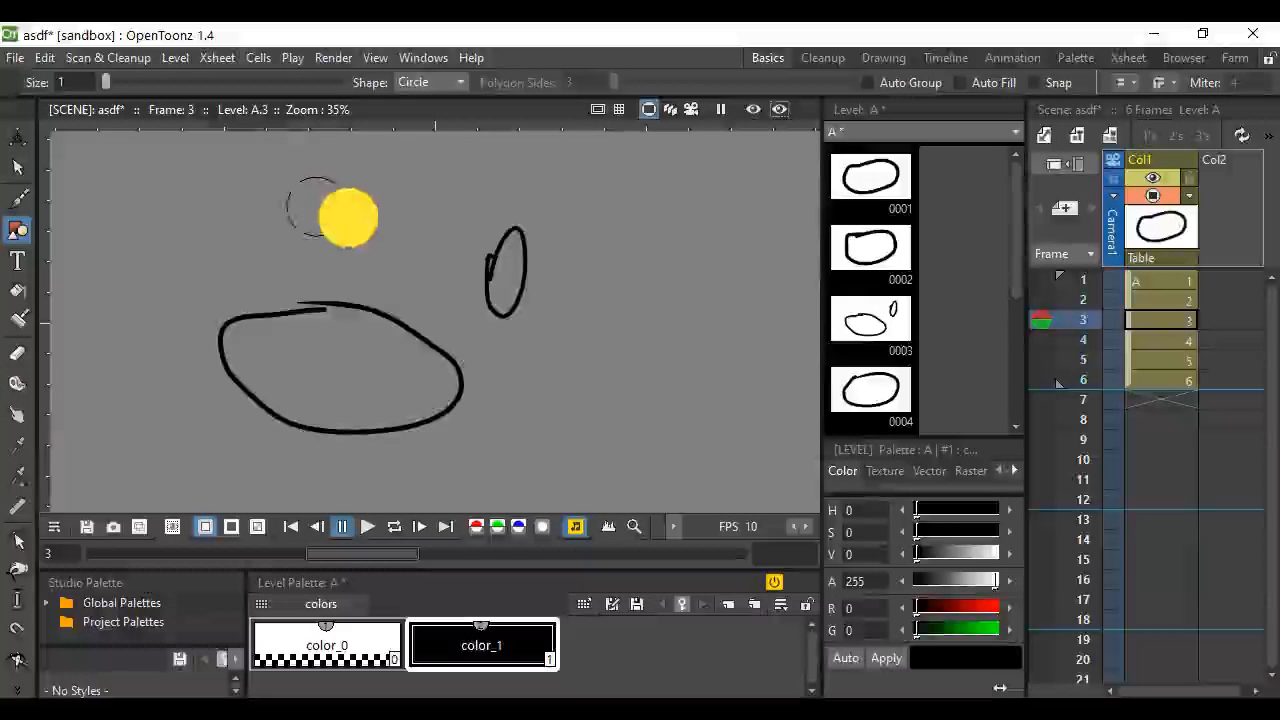
left_click_drag(382, 240, 367, 227)
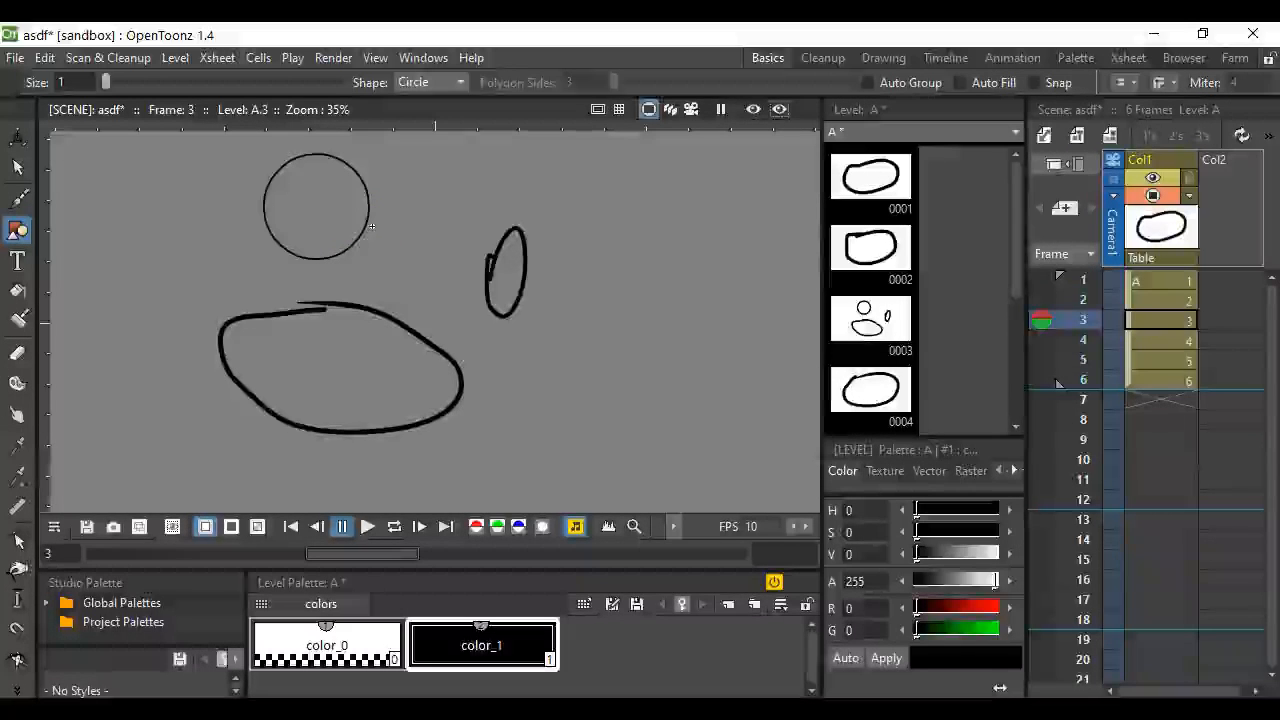
Draw a rectangle in the canvas's upper-right area and a wide, flat ellipse overlapping it.
left_click(463, 80)
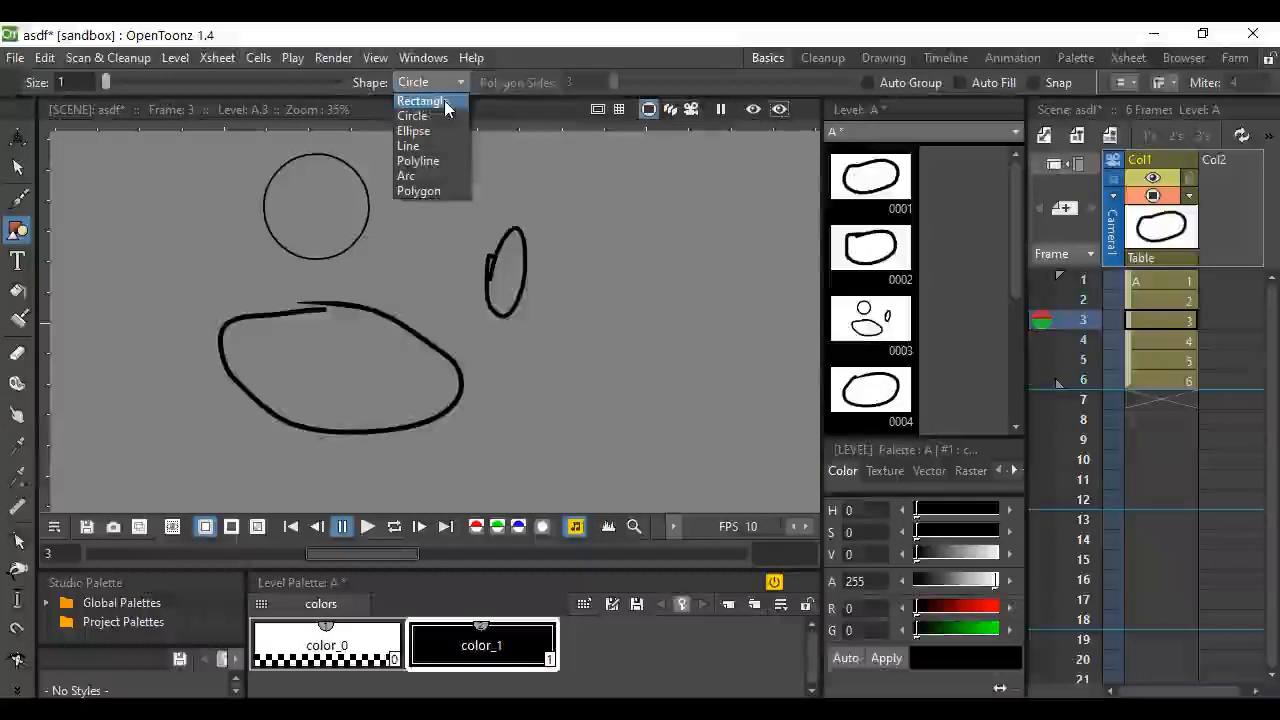
left_click(430, 95)
left_click_drag(515, 175, 740, 304)
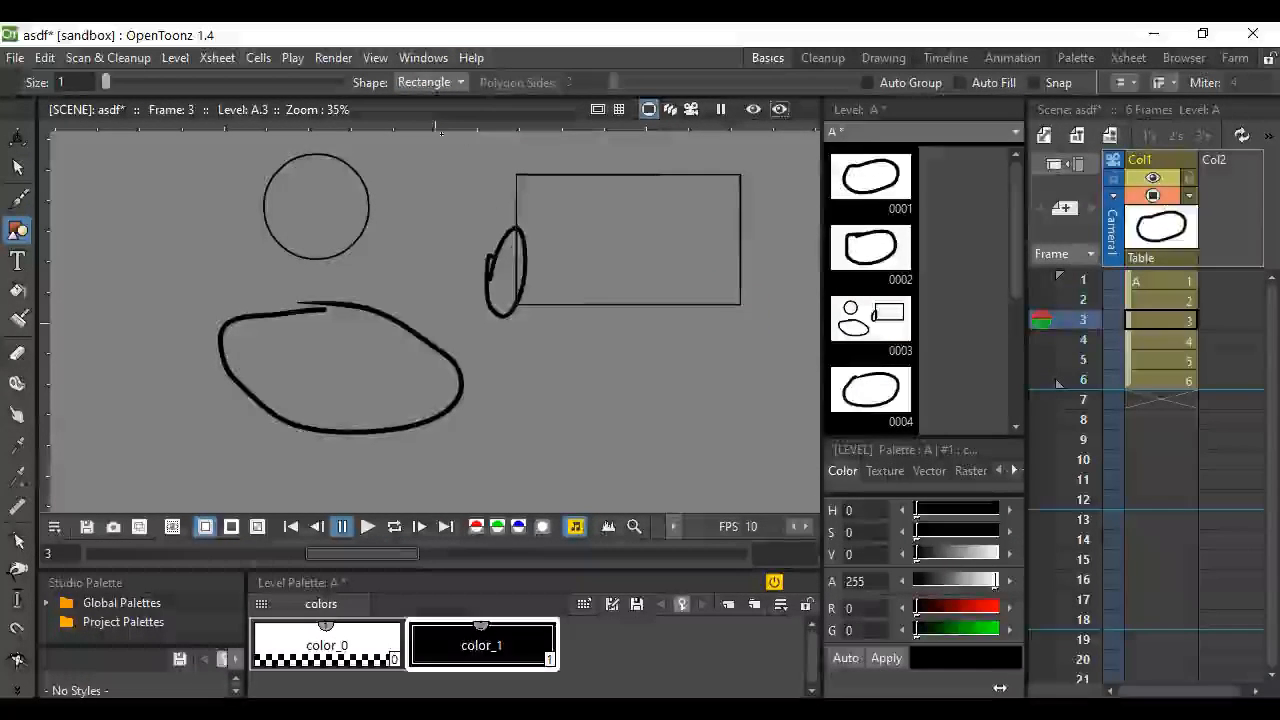
left_click(457, 82)
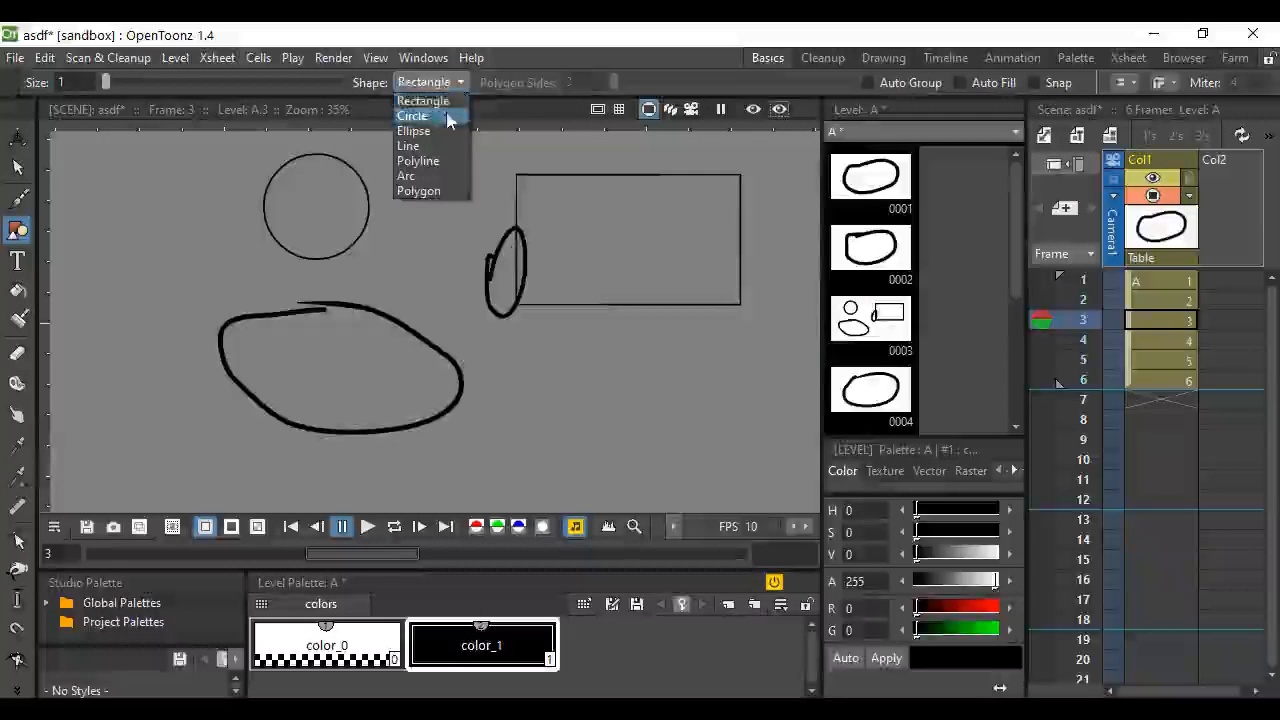
left_click(430, 132)
left_click_drag(402, 212, 695, 300)
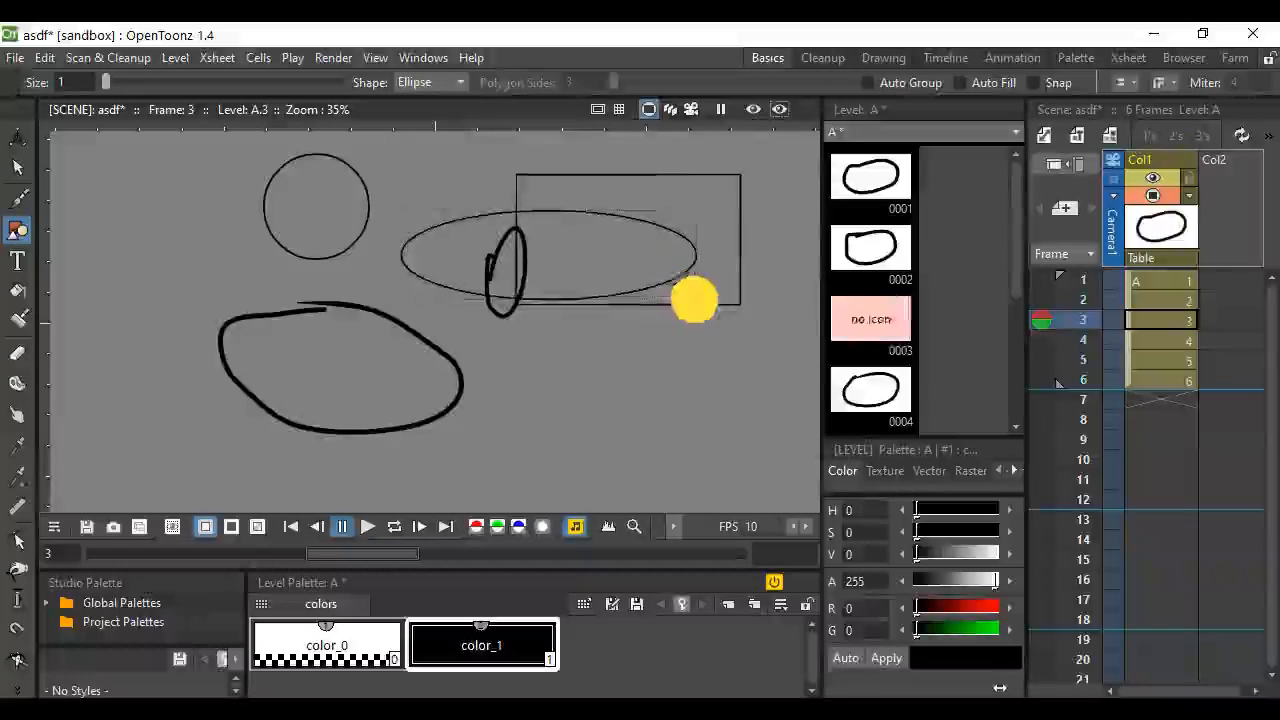
Draw two nearly horizontal straight lines, one above the other, below the rectangle and ellipse.
left_click(451, 82)
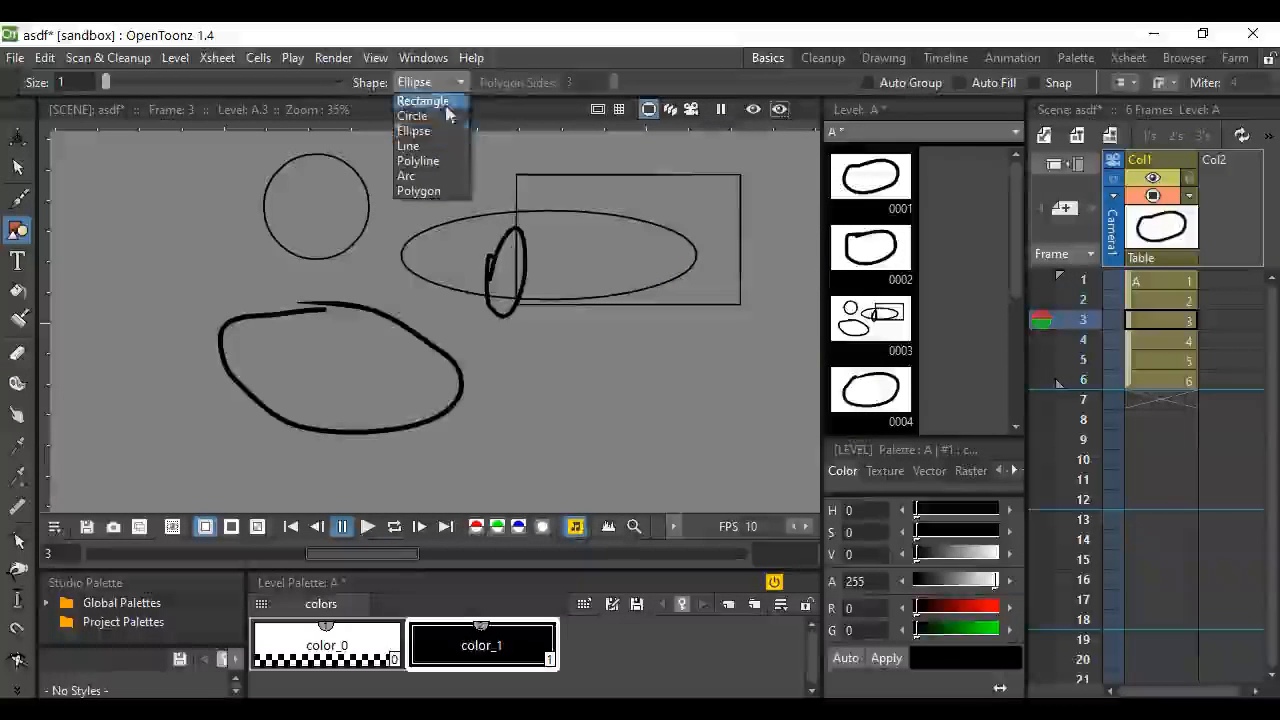
left_click(430, 148)
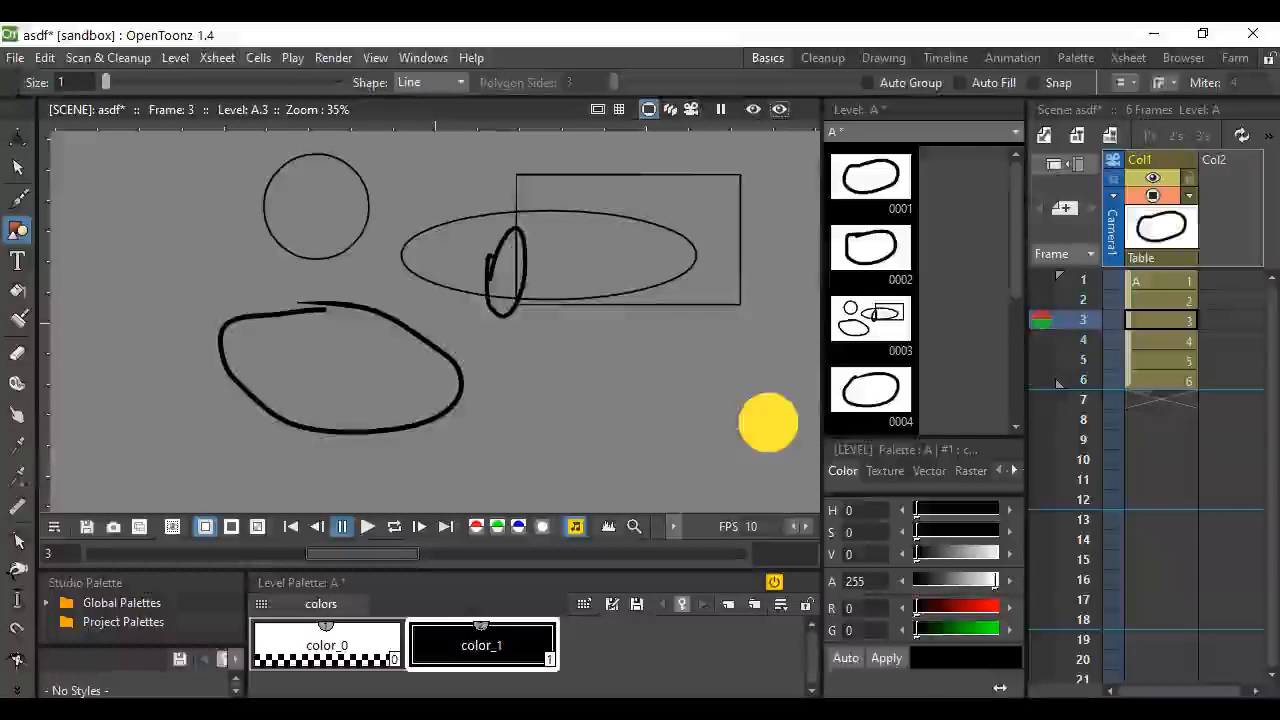
left_click_drag(770, 422, 497, 438)
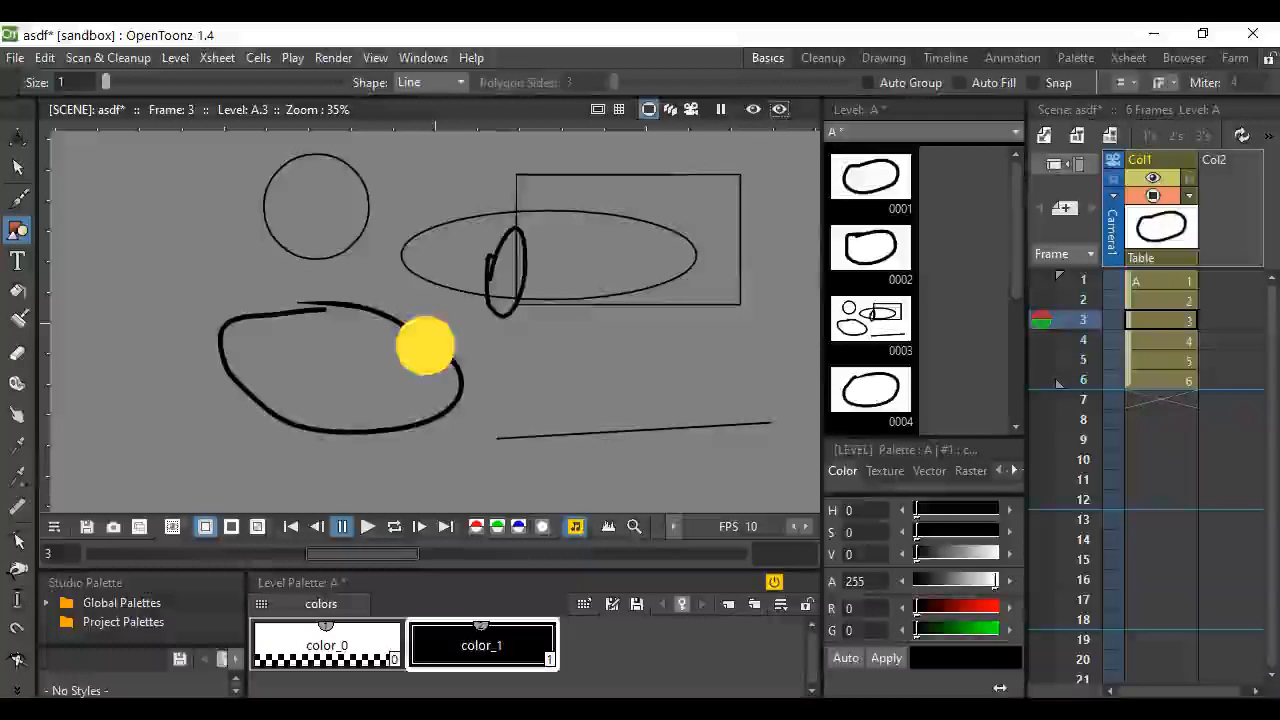
left_click_drag(445, 346, 700, 328)
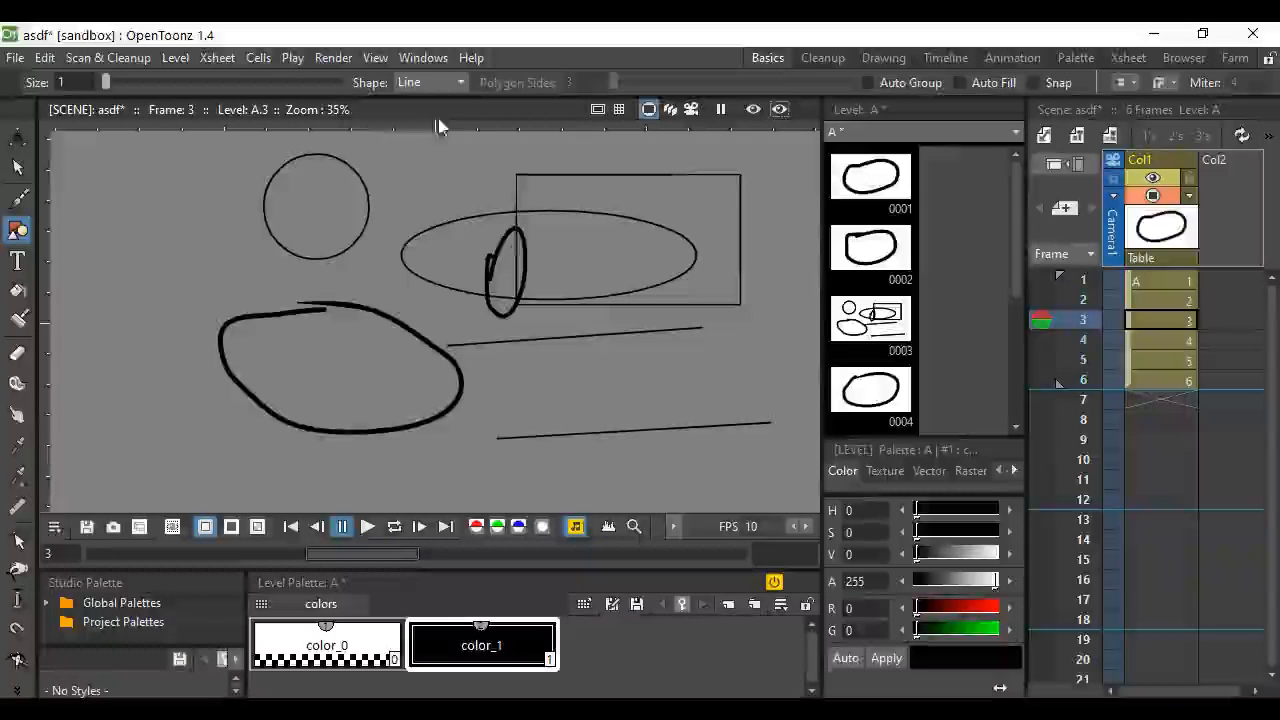
Draw an open, angular polyline around the canvas's left side, starting left of the circle and ending at the large brush oval's lower edge.
left_click(462, 84)
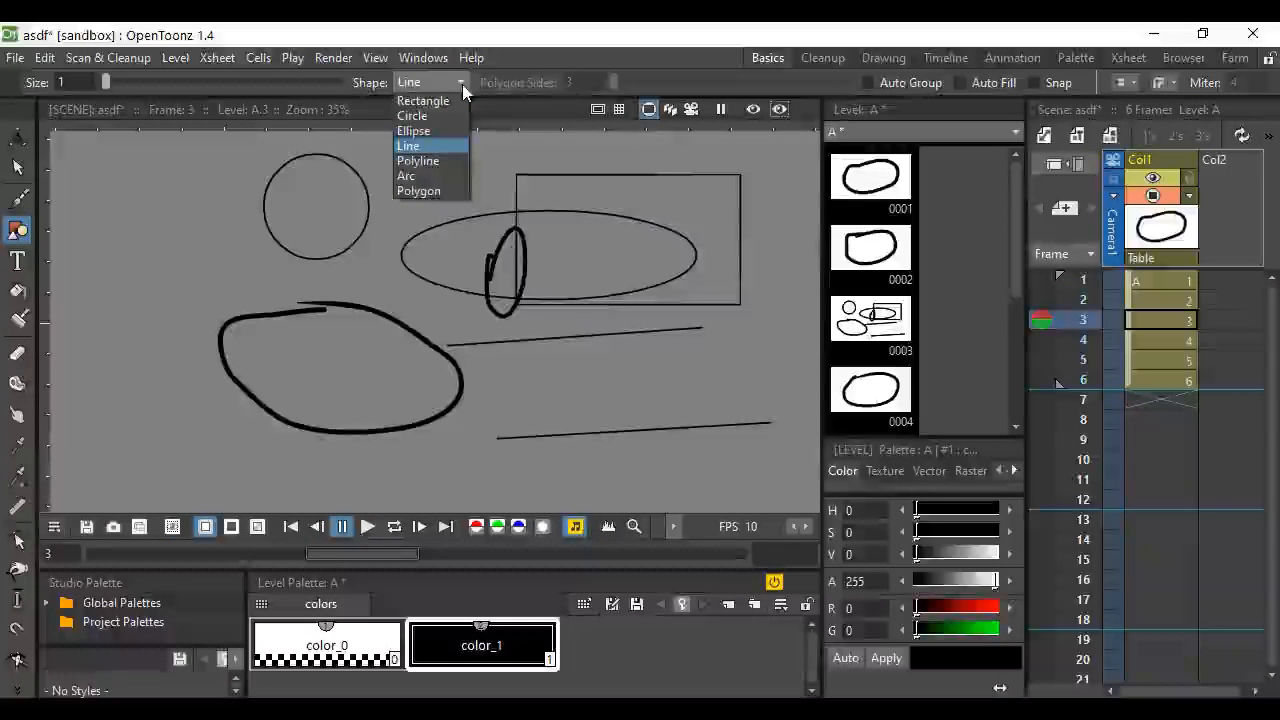
left_click(410, 160)
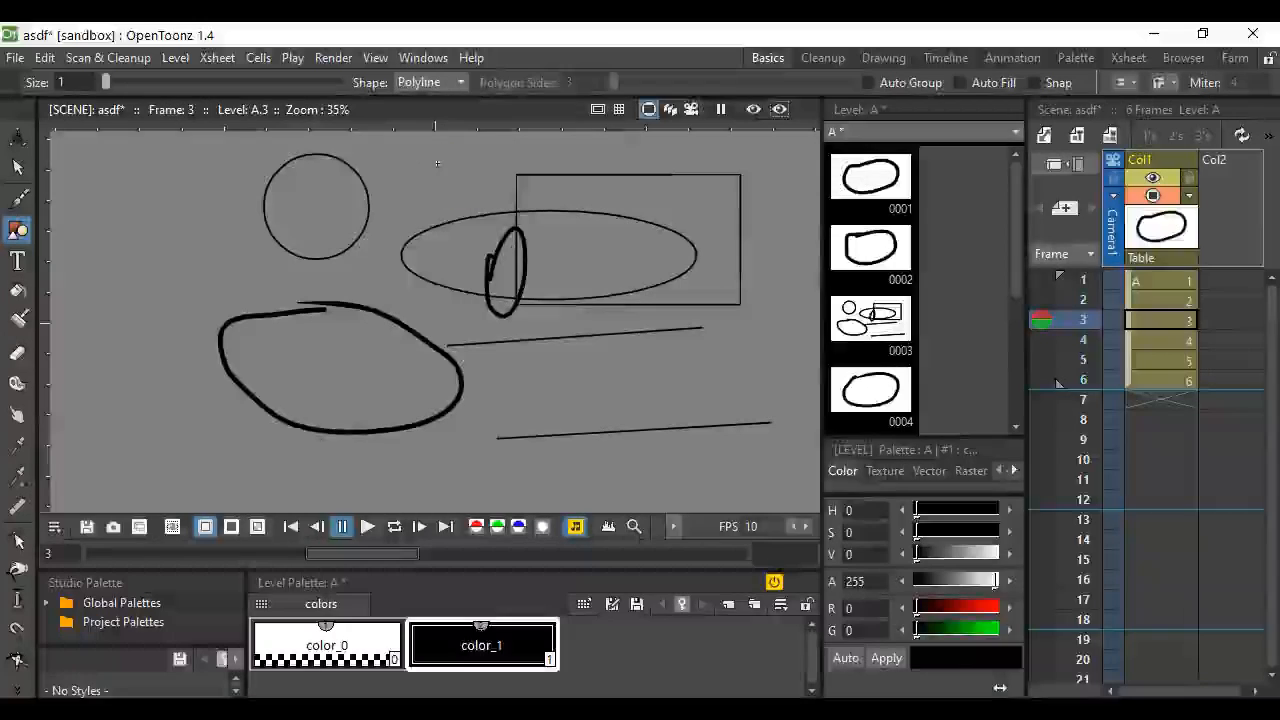
left_click(190, 171)
left_click(155, 301)
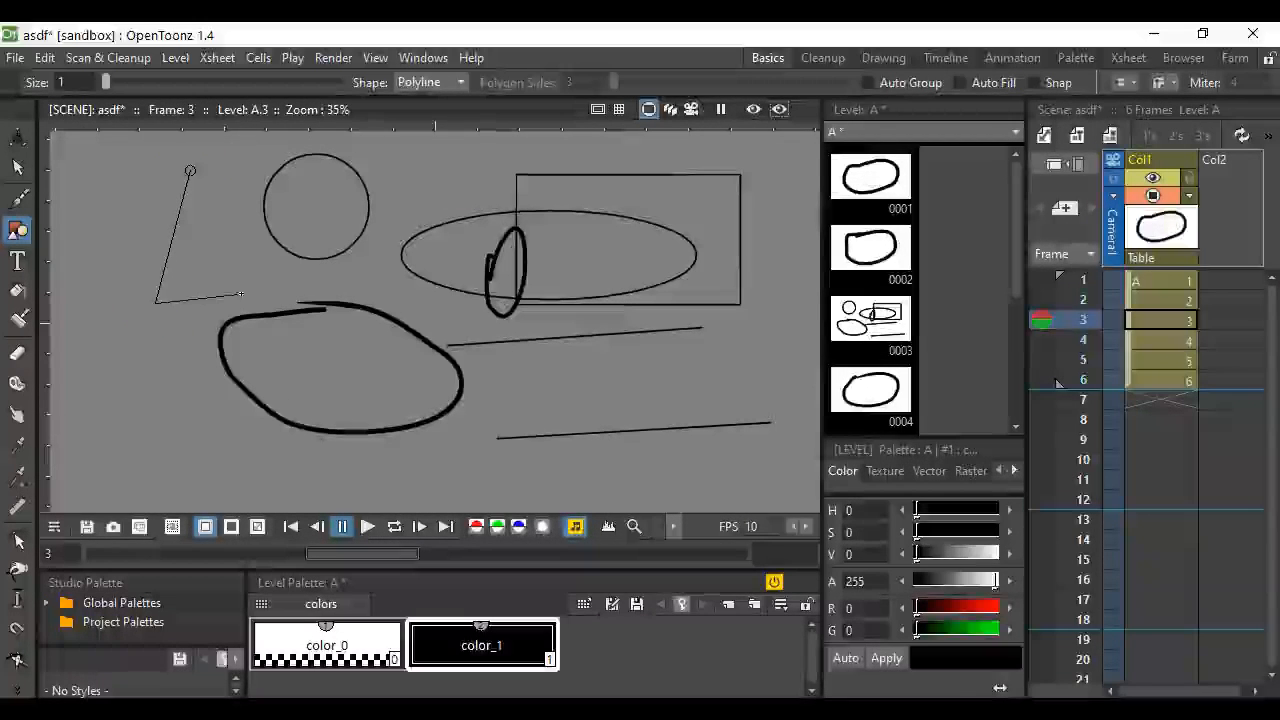
left_click(270, 293)
left_click(386, 420)
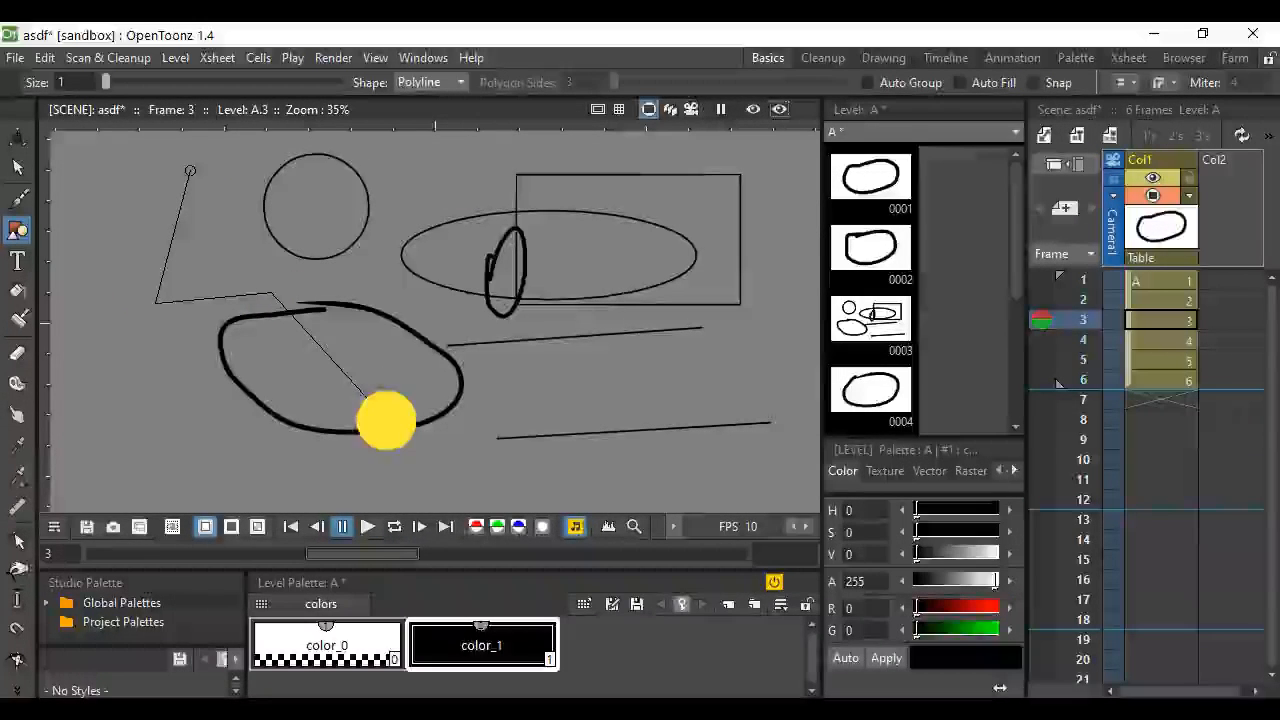
left_click(178, 476)
left_click(109, 396)
left_click(97, 290)
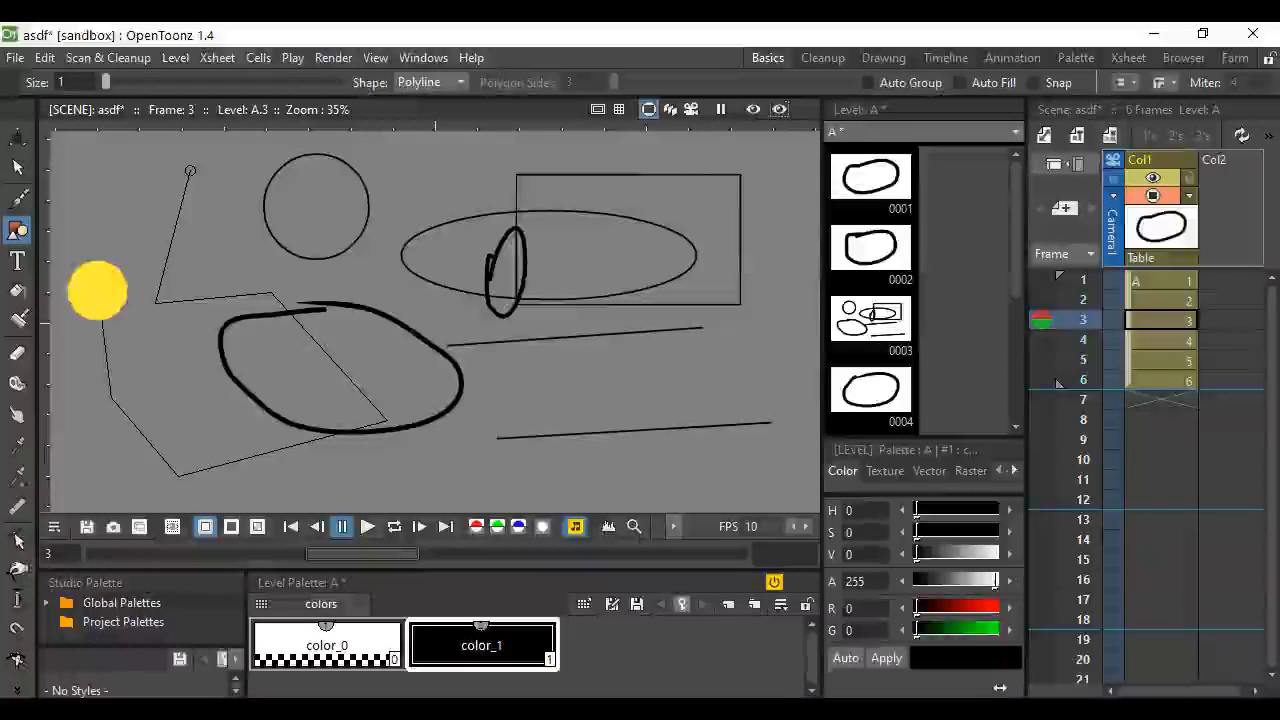
left_click(147, 190)
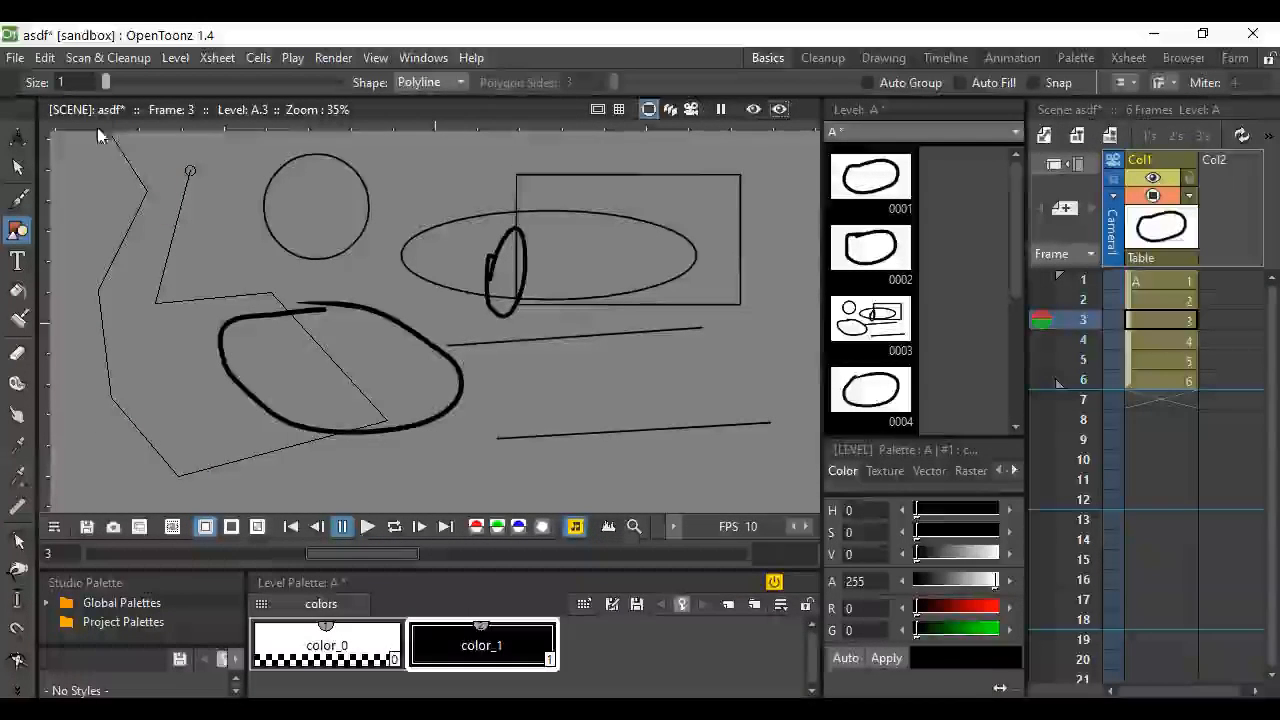
left_click(95, 180)
left_click(74, 284)
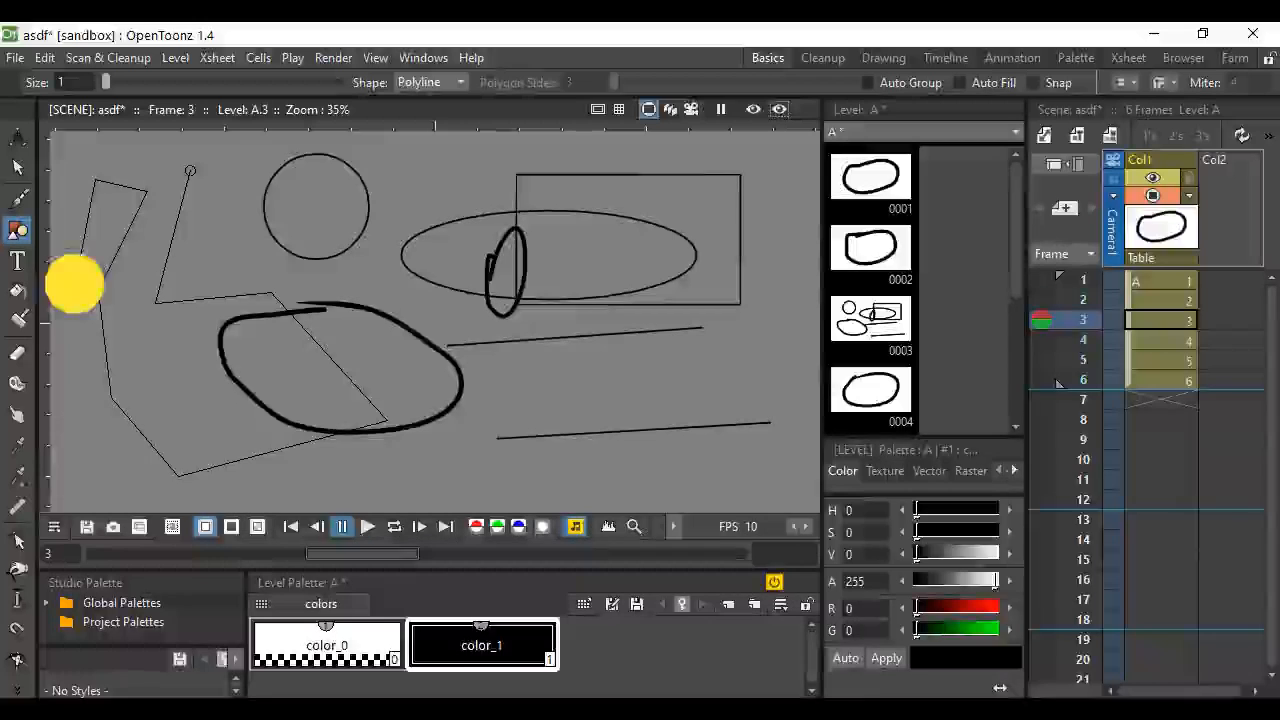
left_click(82, 408)
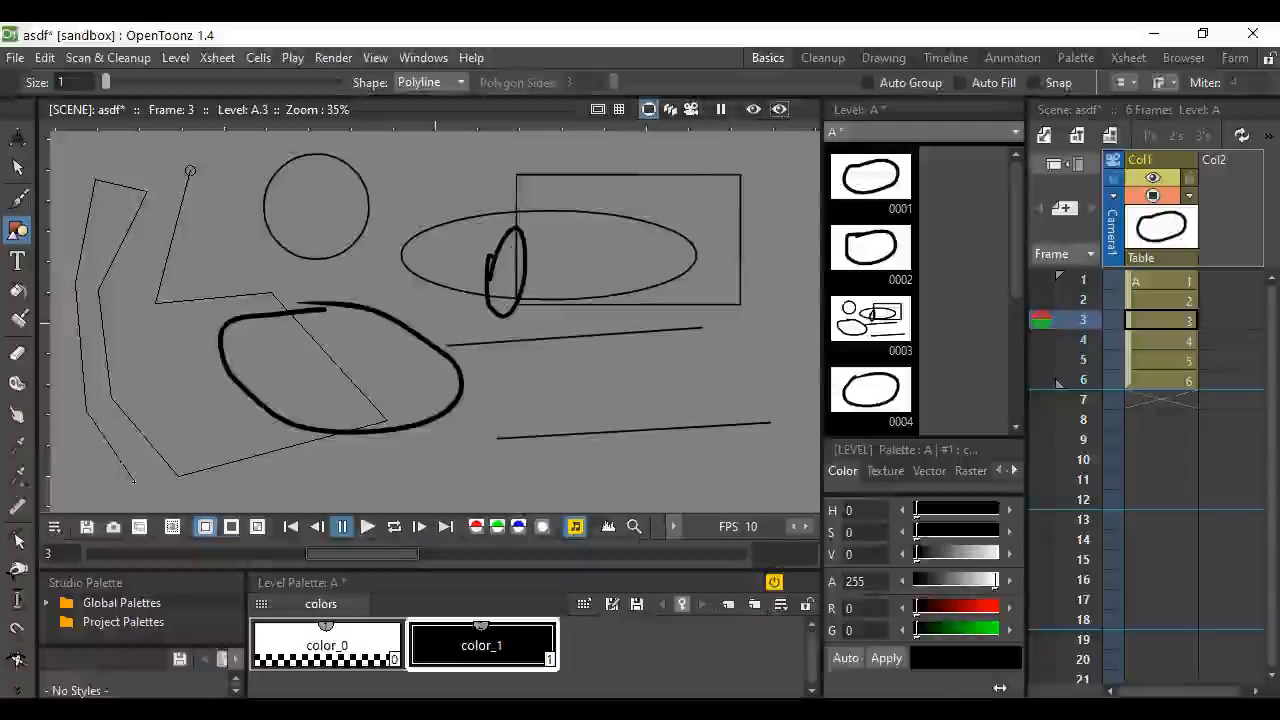
left_click(152, 497)
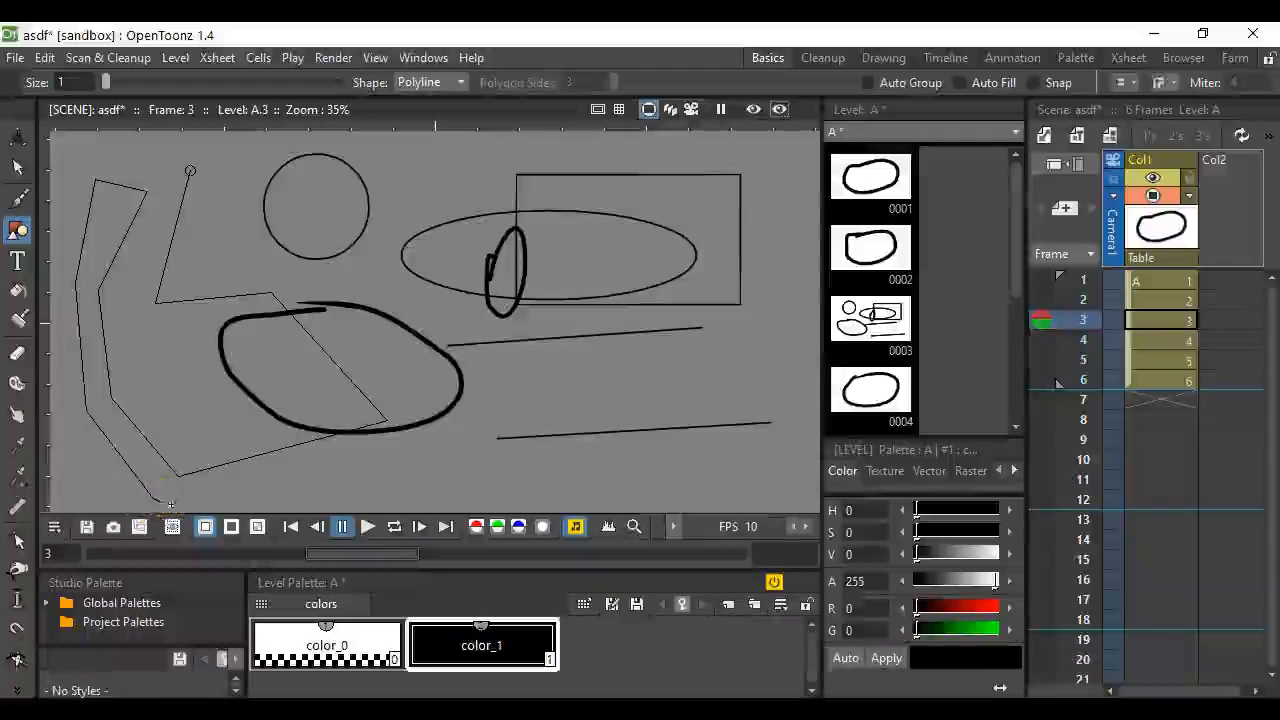
double_click(390, 432)
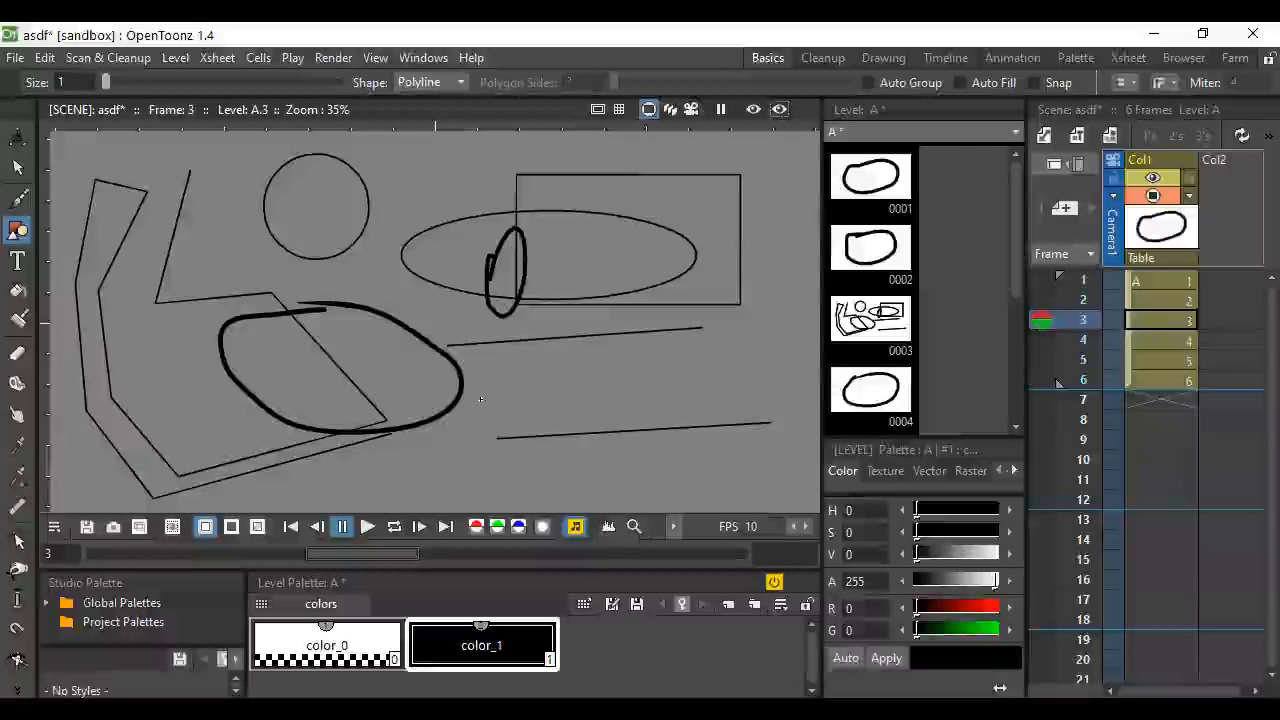
Draw an arc from the circle's right edge to the lower straight line, bulging toward the right side of the canvas.
left_click(456, 85)
left_click(425, 172)
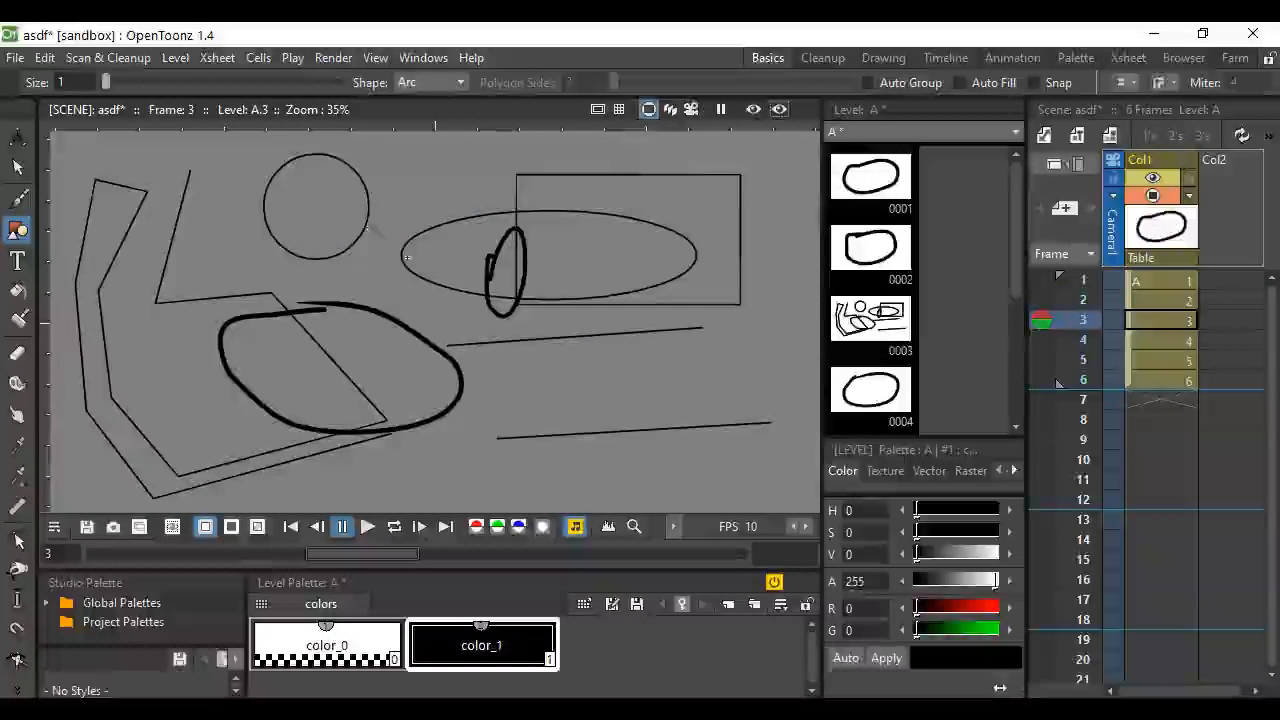
left_click_drag(372, 228, 546, 391)
left_click_drag(624, 430, 627, 430)
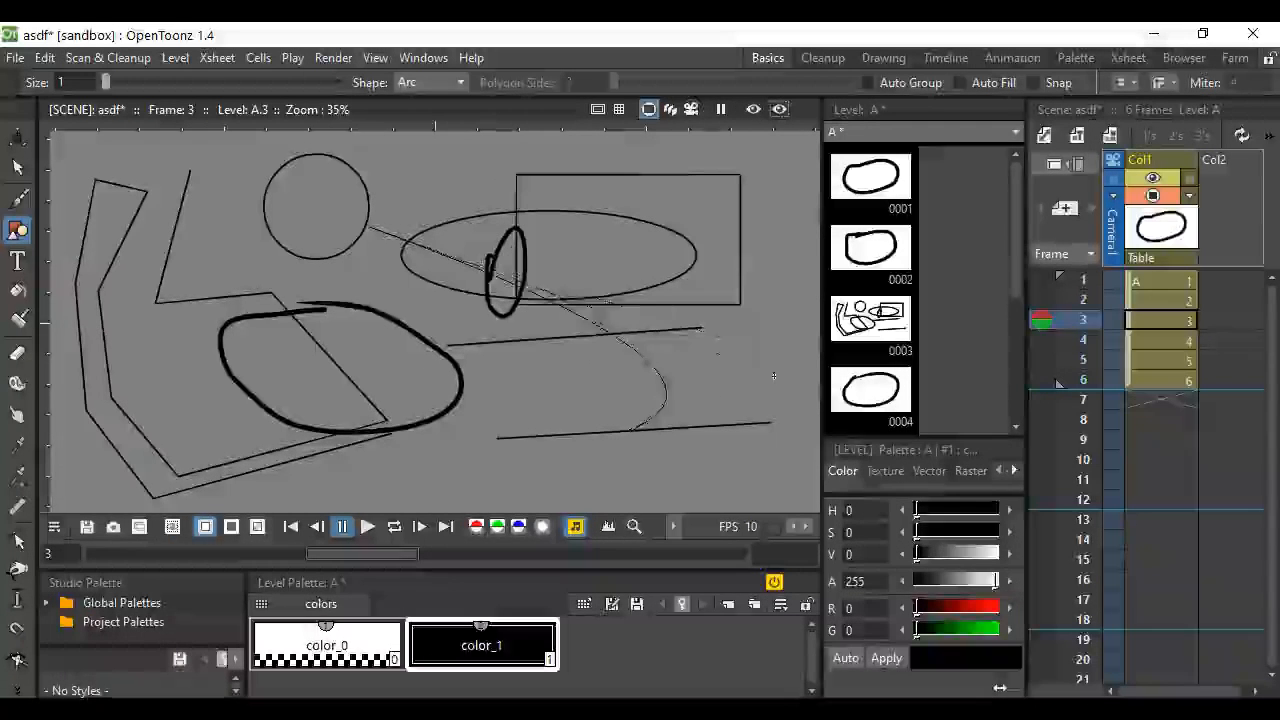
left_click(803, 316)
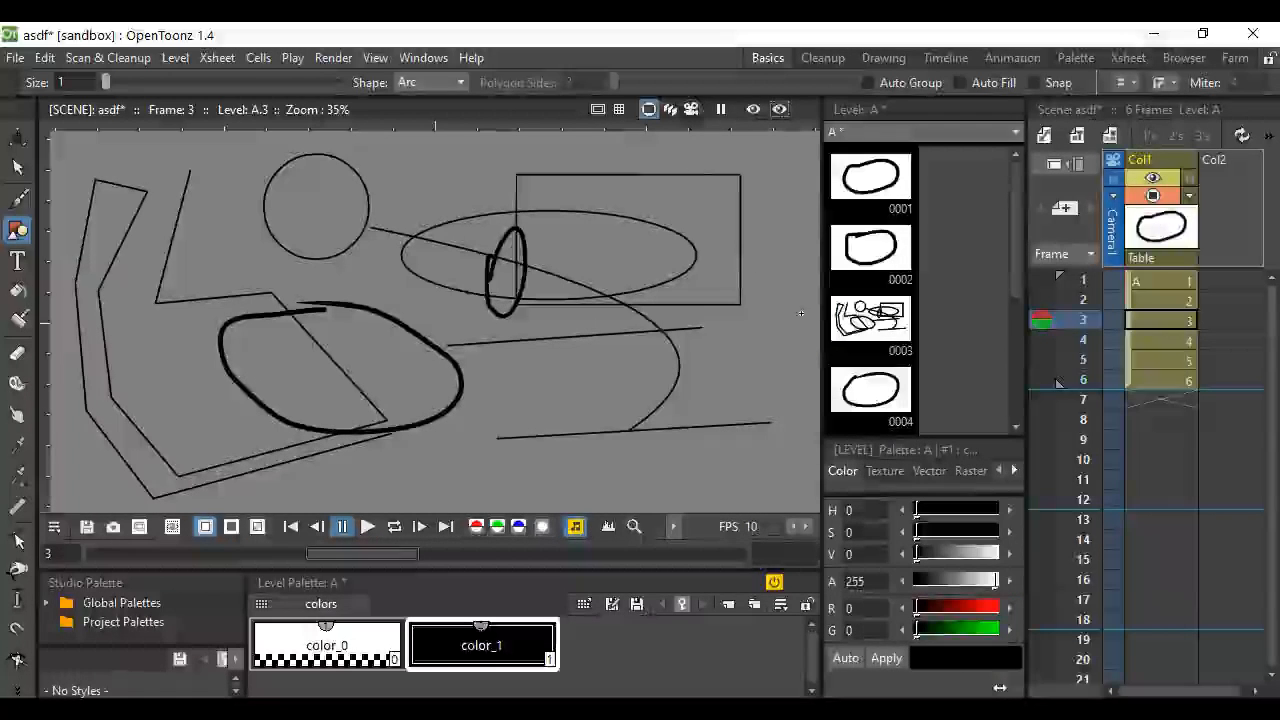
Draw a three-sided polygon between the circle and the rectangle, overlapping the circle and the wide ellipse.
left_click(461, 81)
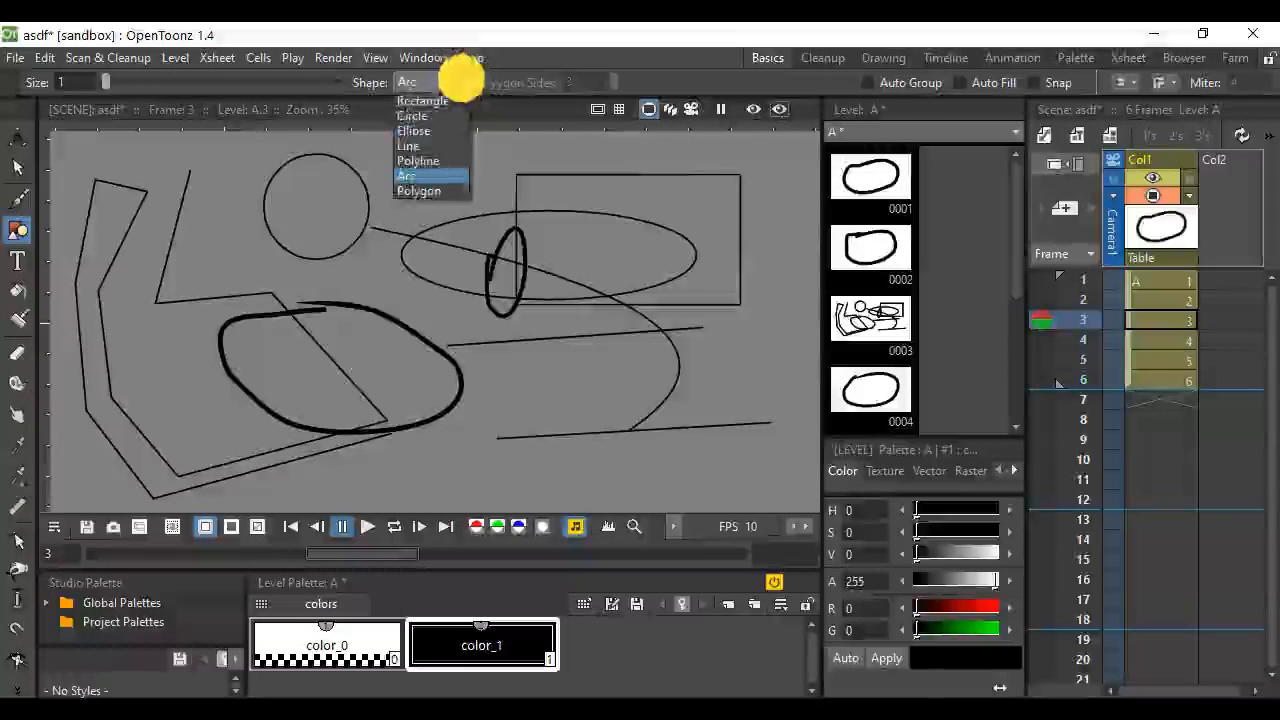
left_click(431, 191)
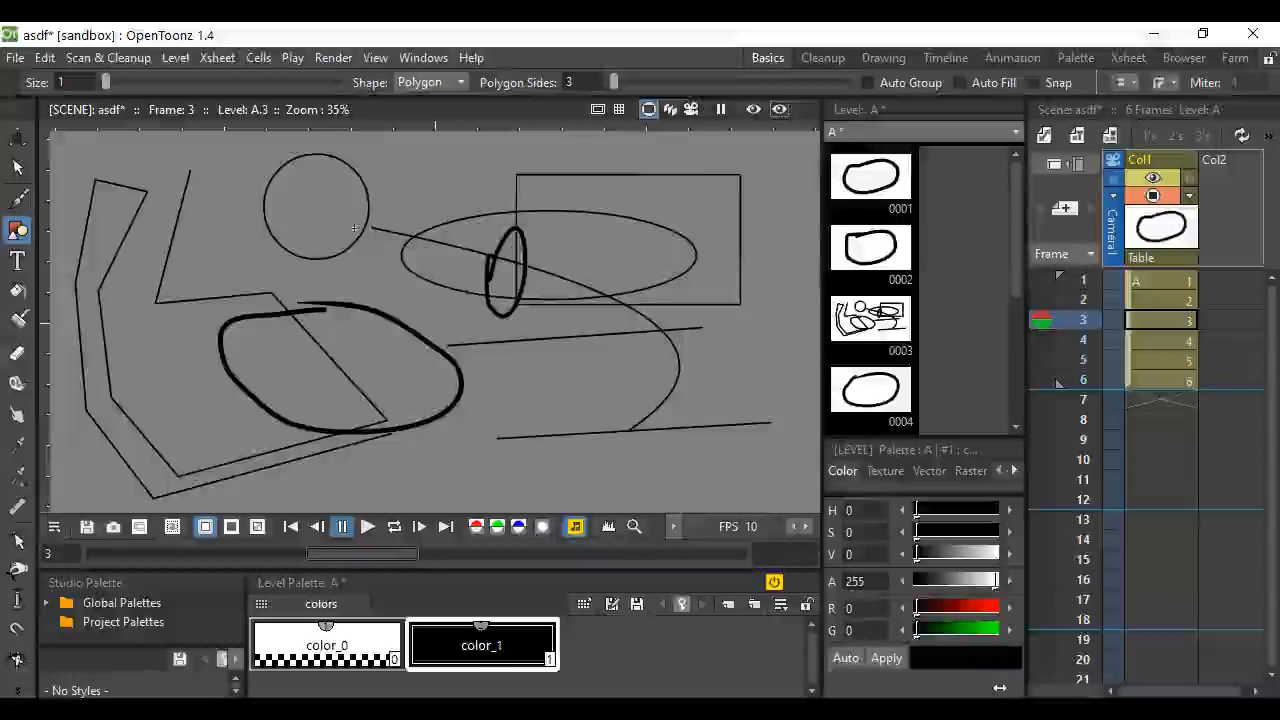
left_click_drag(494, 258, 462, 267)
Set the polygon sides to 10 and draw a large ten-sided polygon centred just below the triangle.
left_click(582, 80)
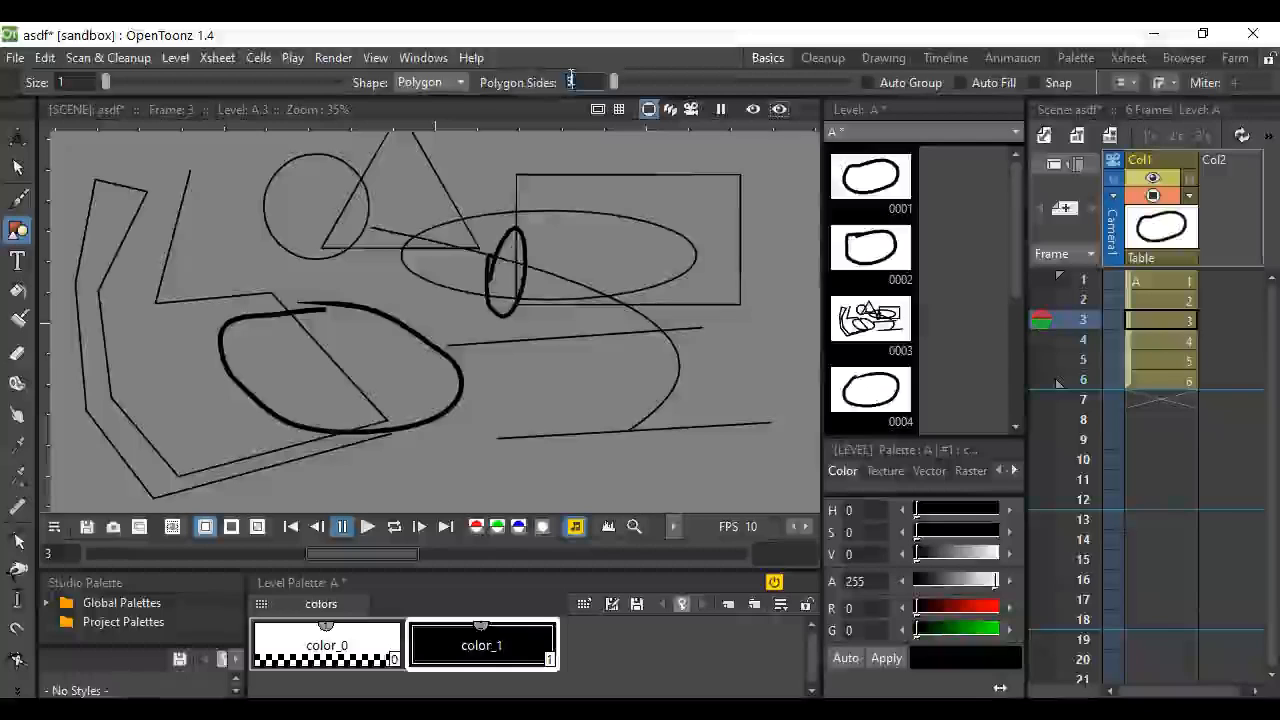
left_click(615, 78)
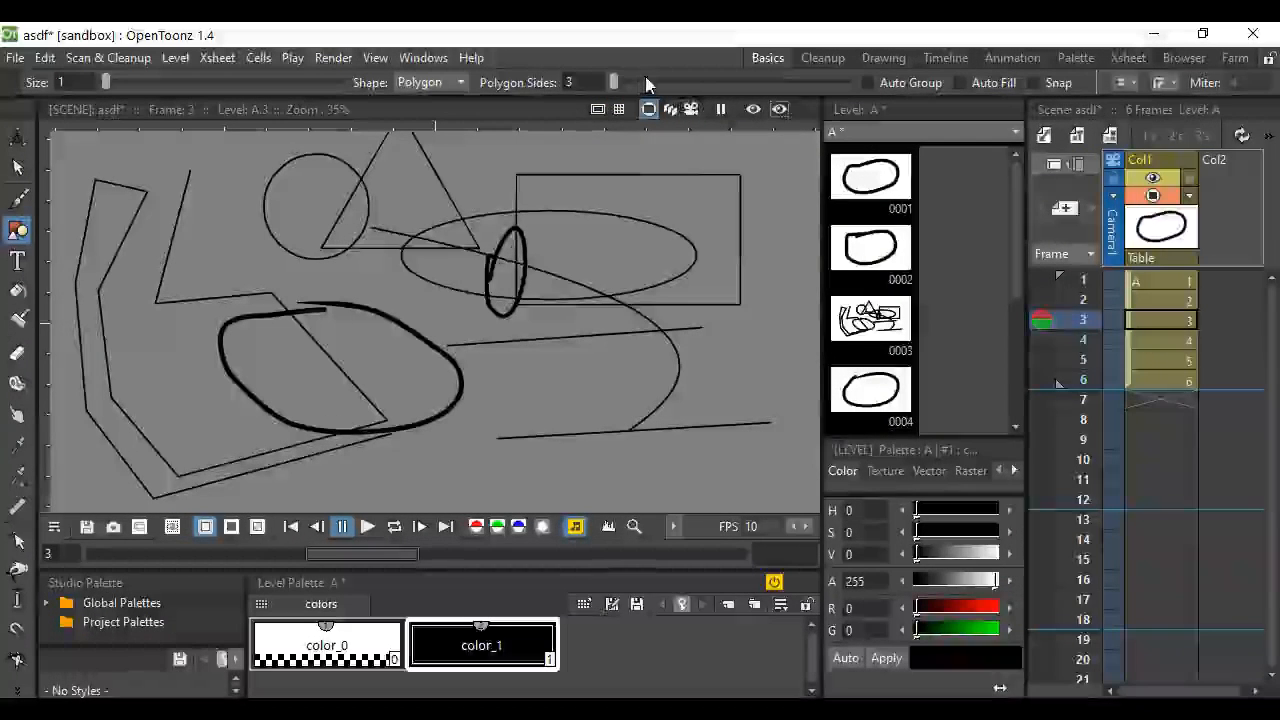
left_click_drag(647, 82, 750, 82)
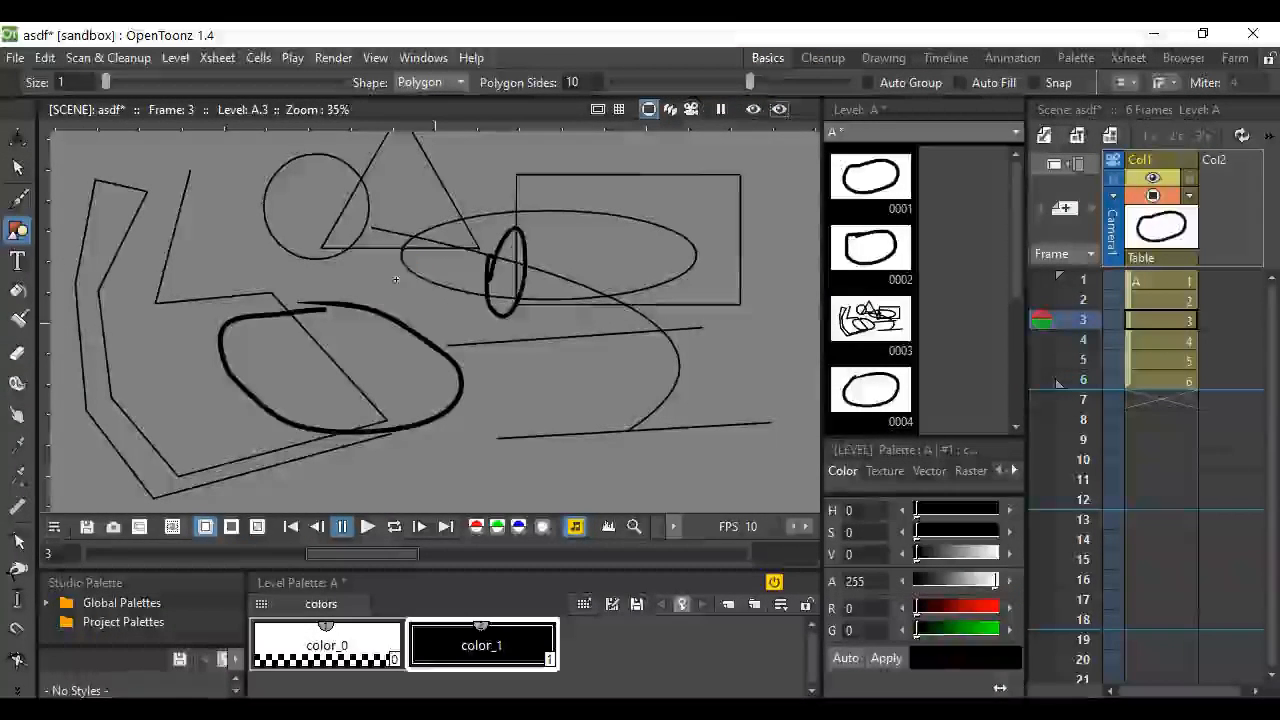
left_click_drag(396, 279, 504, 309)
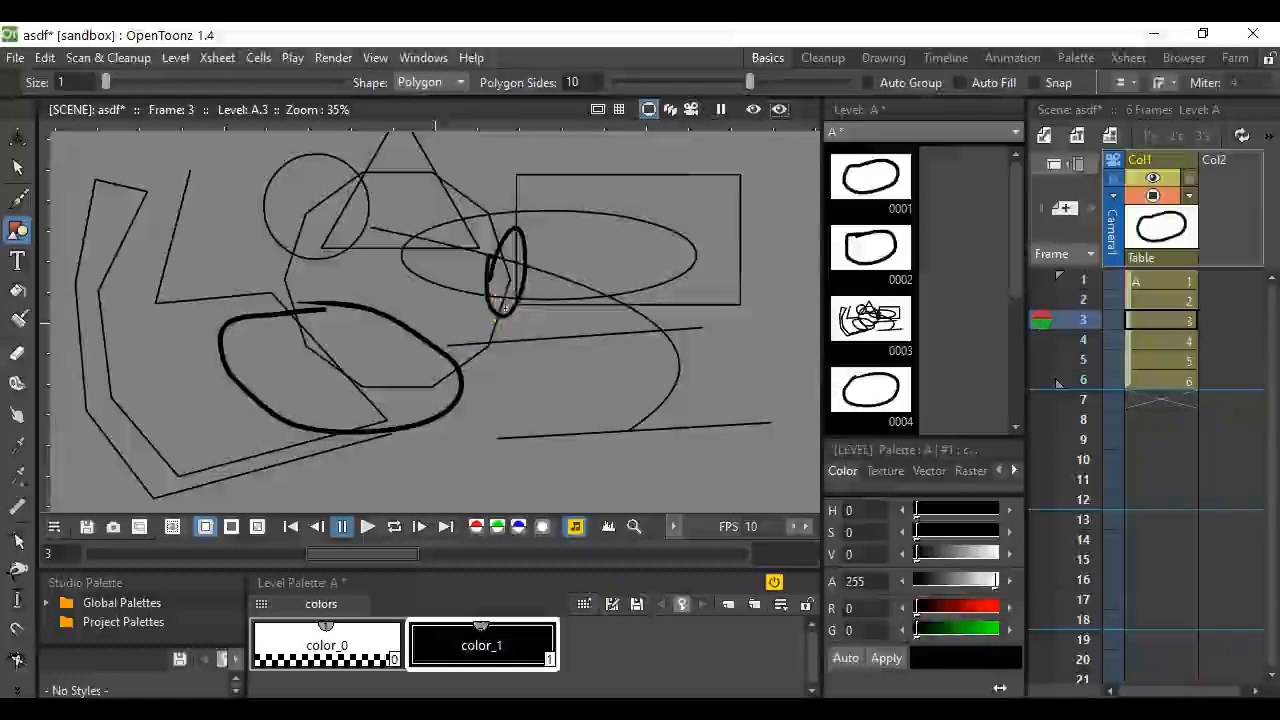